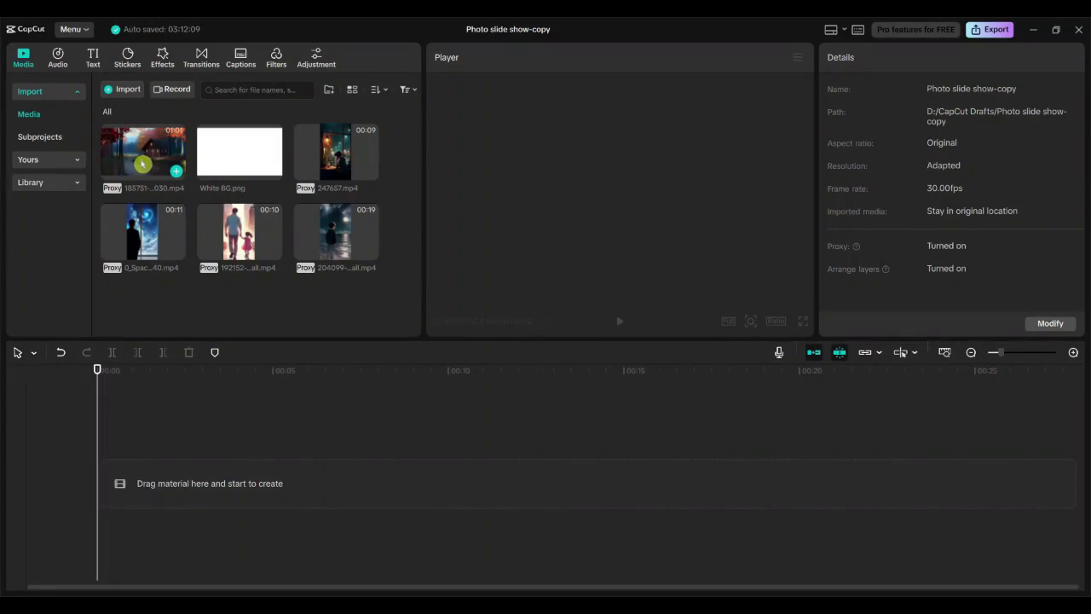
Preview the forest cabin, White BG, cafe, space, father-and-daughter and beach clips, then pick the forest cabin video.
left_click(143, 164)
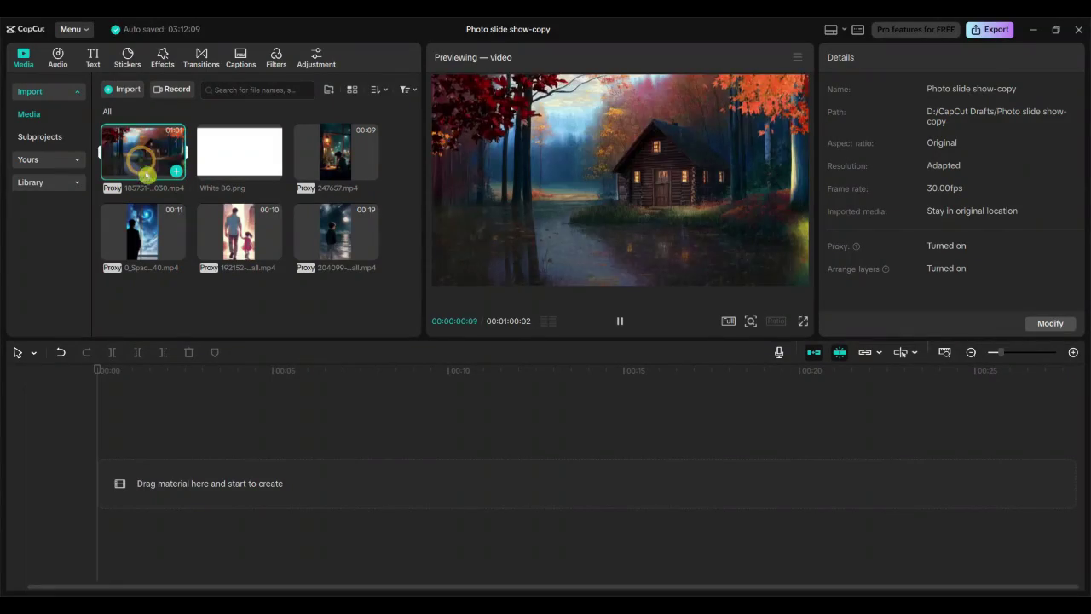
left_click(233, 157)
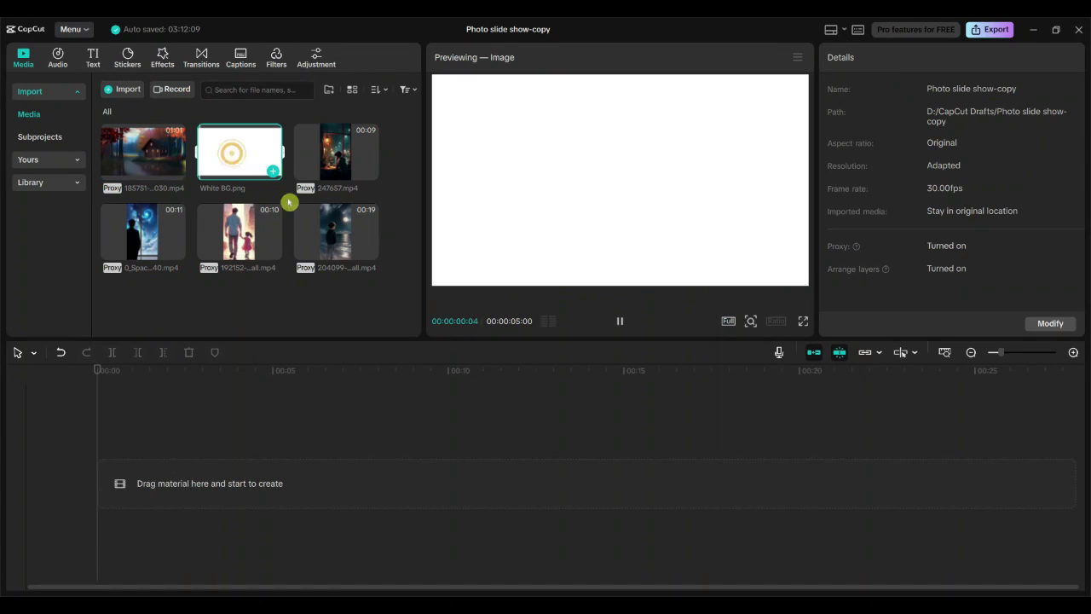
left_click(324, 162)
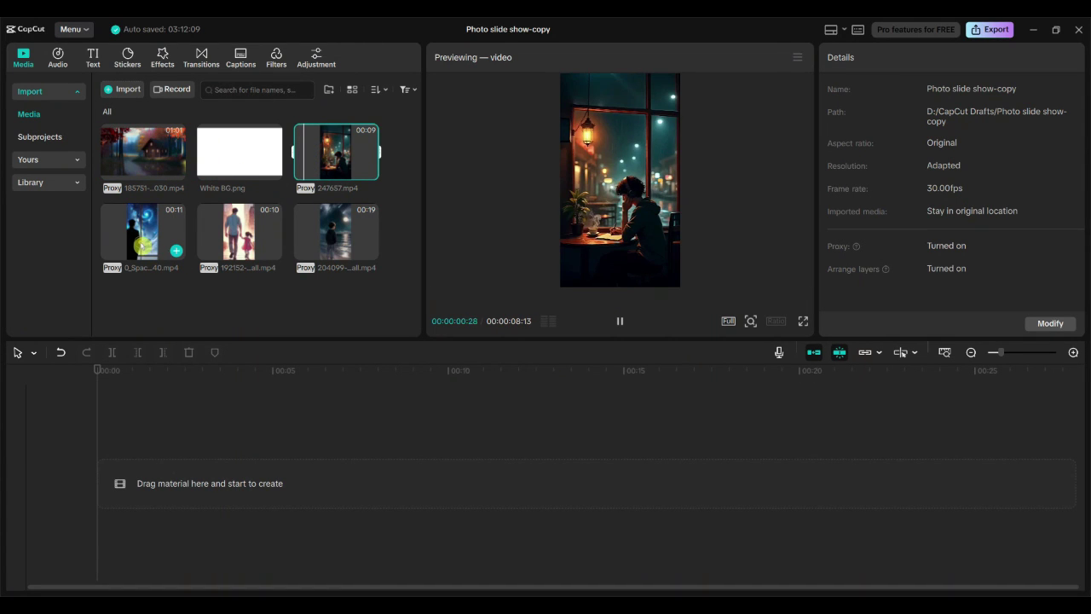
left_click(142, 247)
left_click(257, 242)
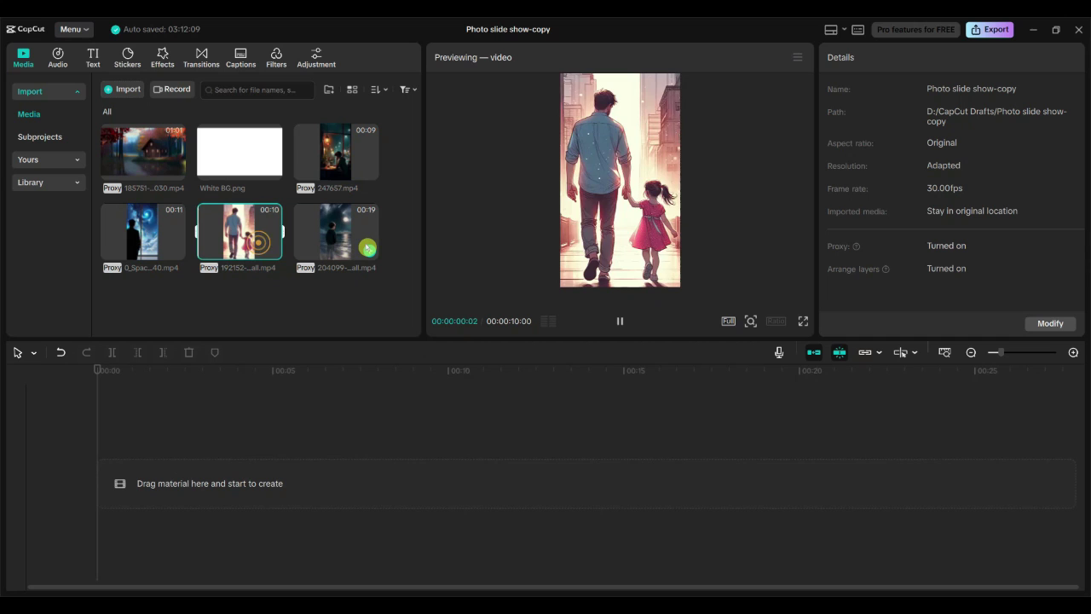
left_click(363, 240)
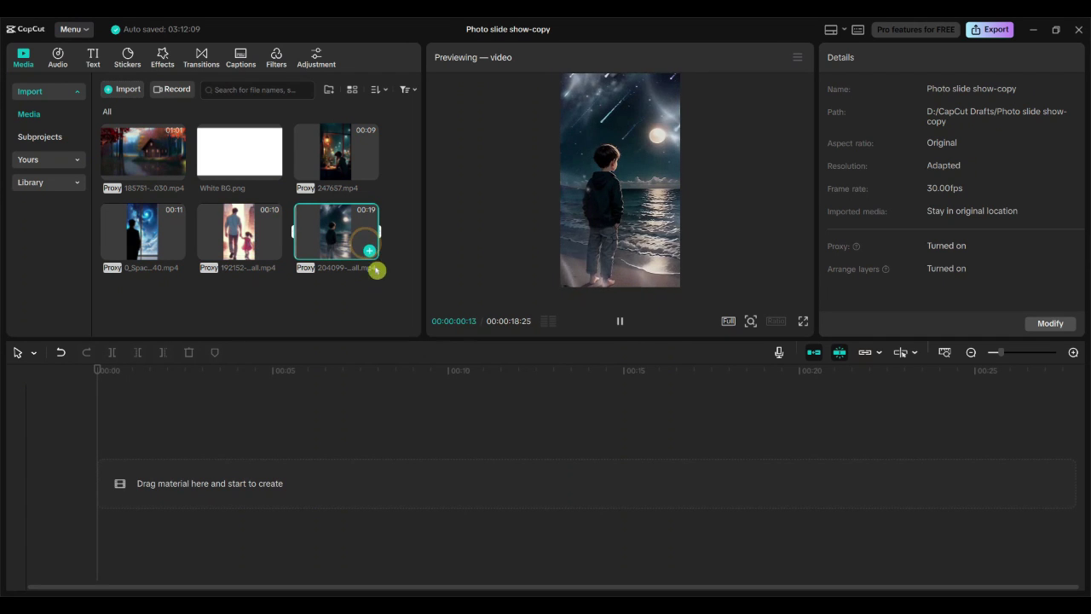
left_click(393, 311)
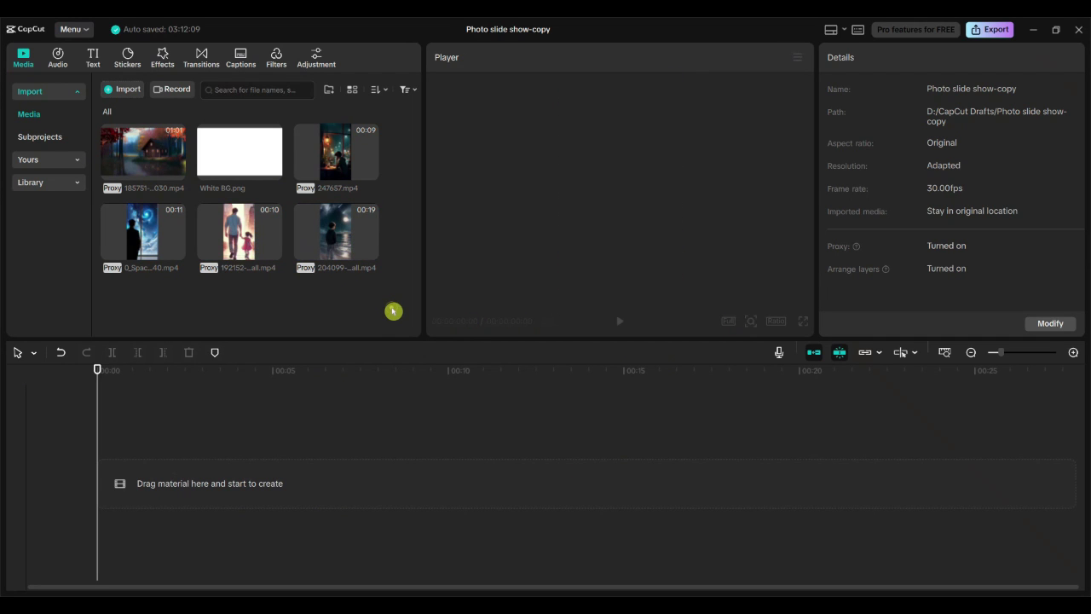
left_click(175, 174)
Add the forest cabin video to the timeline, with White BG.png above it extended to 9 seconds.
left_click_drag(175, 173, 194, 480)
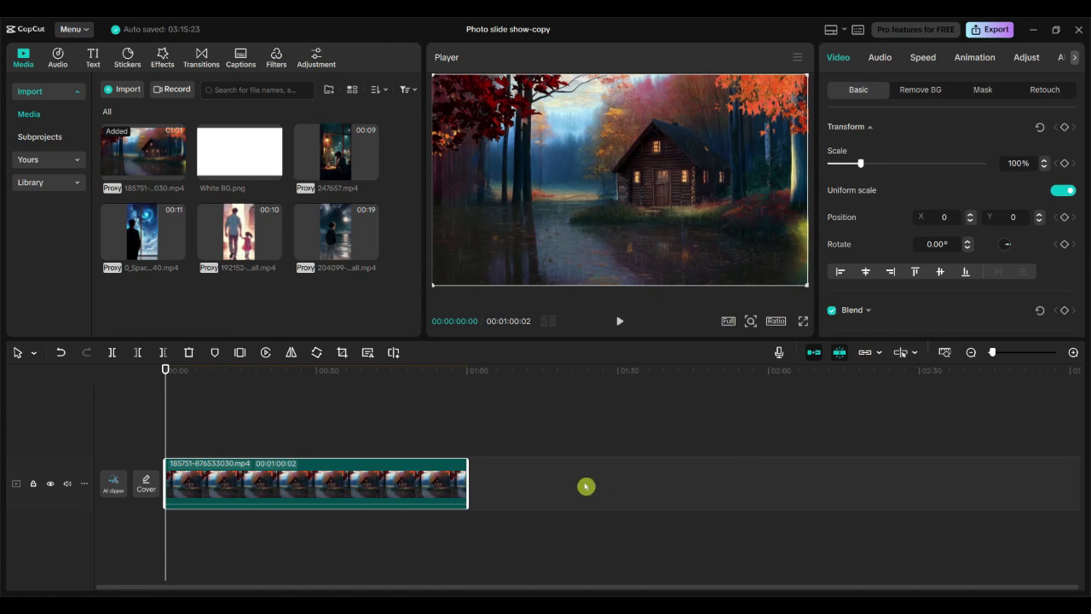
left_click(1075, 355)
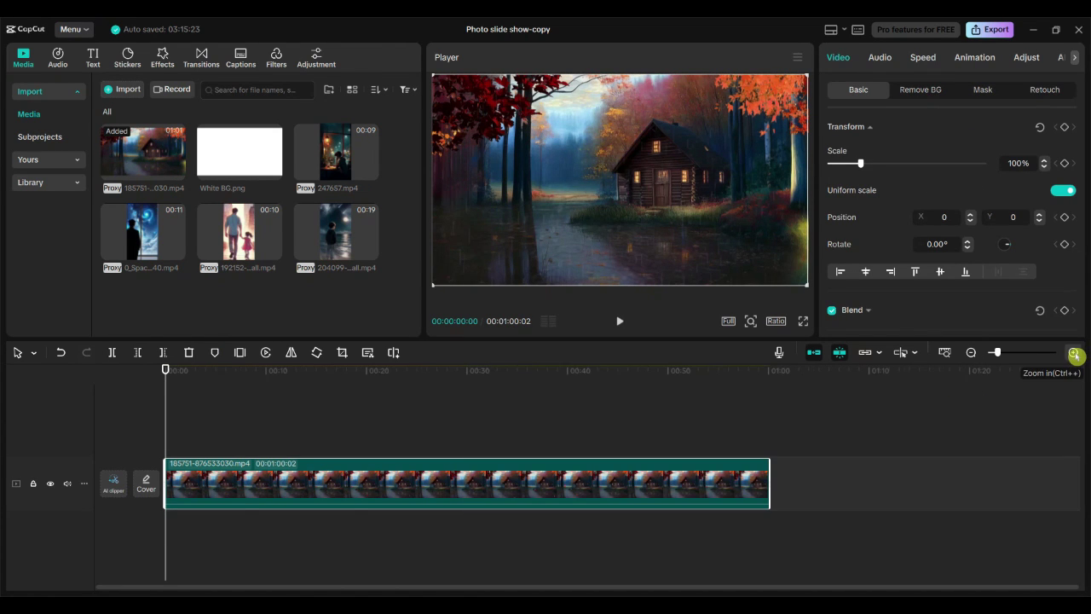
left_click_drag(239, 162, 165, 433)
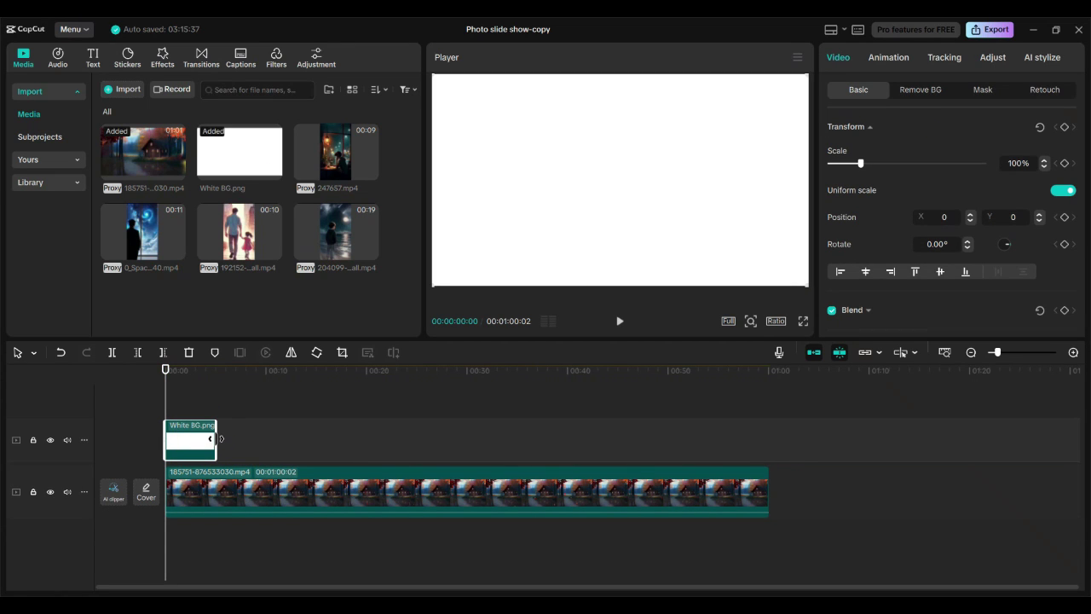
left_click_drag(236, 440, 280, 440)
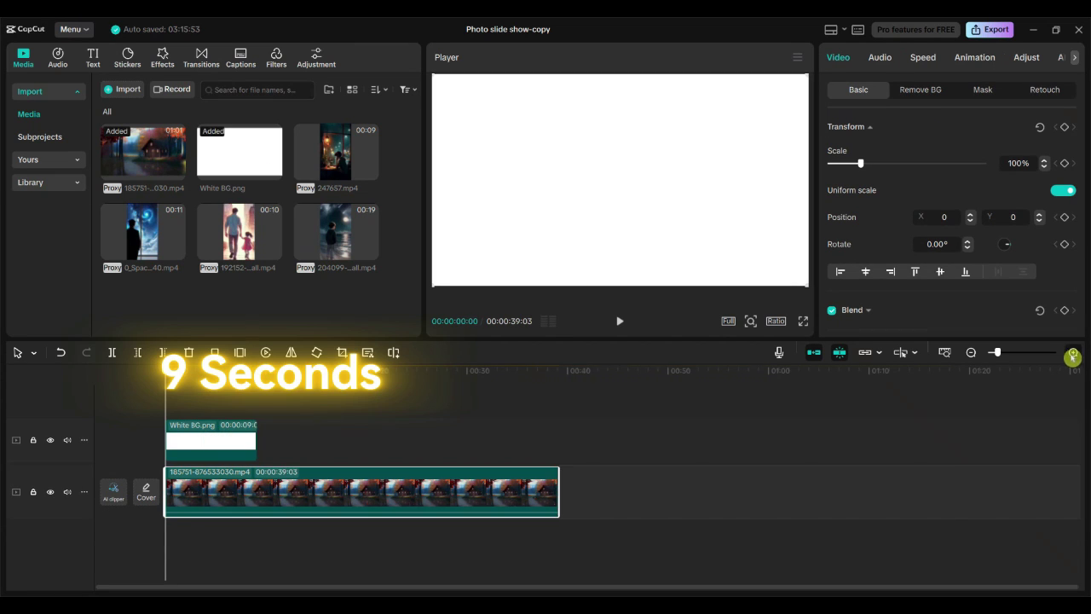
left_click(1073, 352)
left_click_drag(347, 430, 343, 431)
Add 247657.mp4 on a top track, slowed to 0.90x and trimmed to 9 seconds.
mouse_move(336, 150)
left_mouse_down()
mouse_move(235, 375)
mouse_move(167, 396)
left_mouse_up()
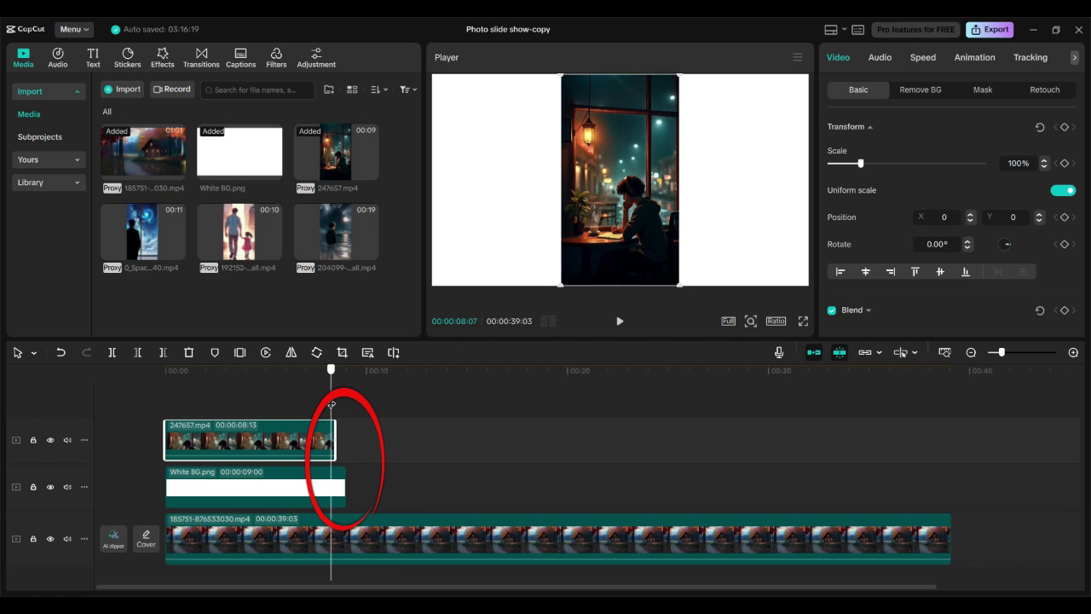
left_click(923, 57)
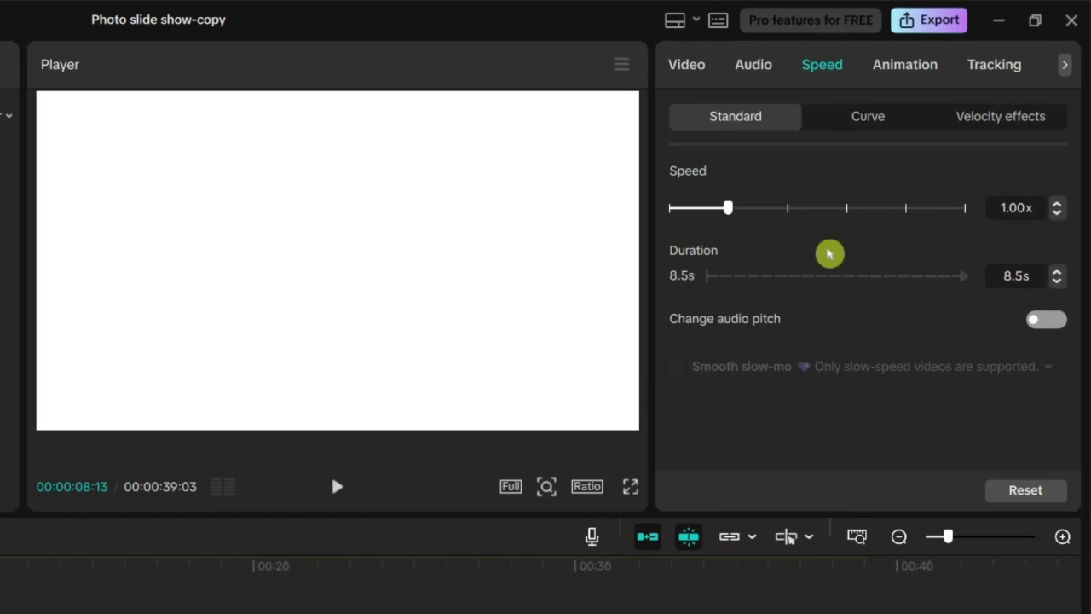
left_click(1055, 215)
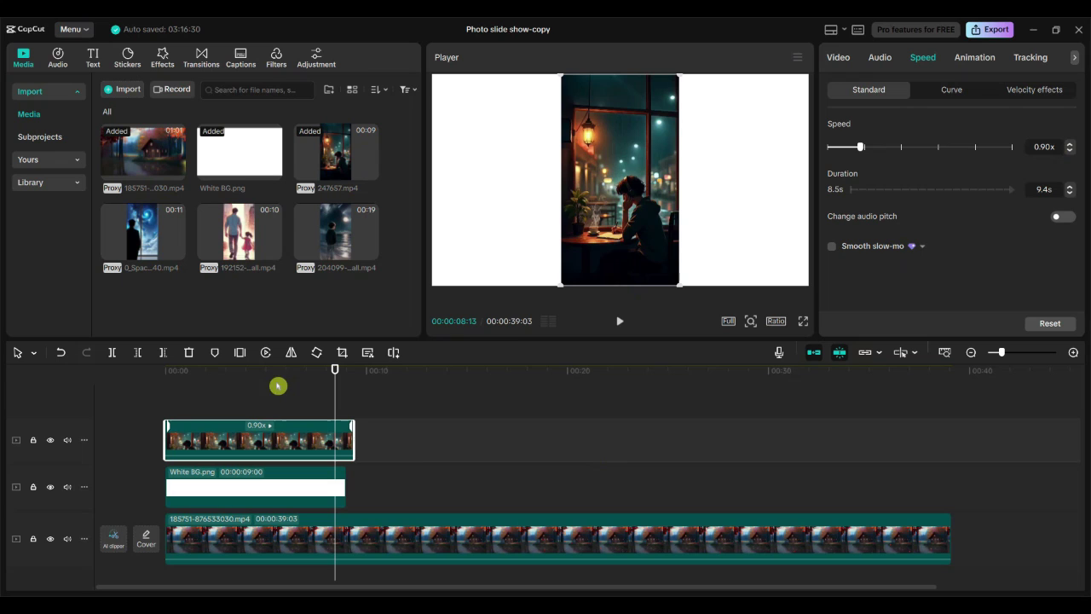
left_click_drag(354, 437, 345, 438)
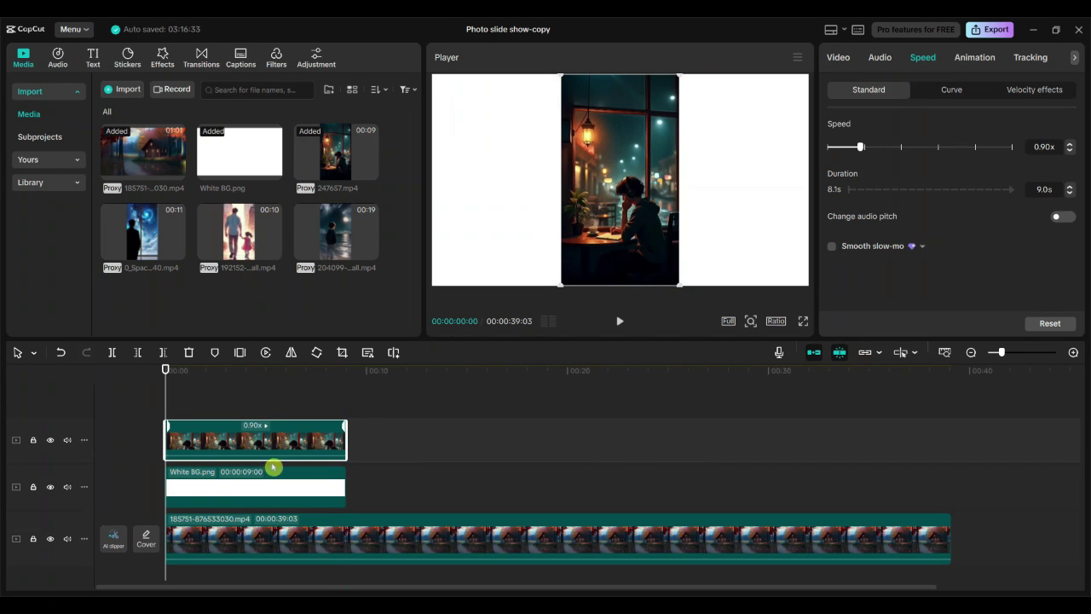
left_click(209, 479)
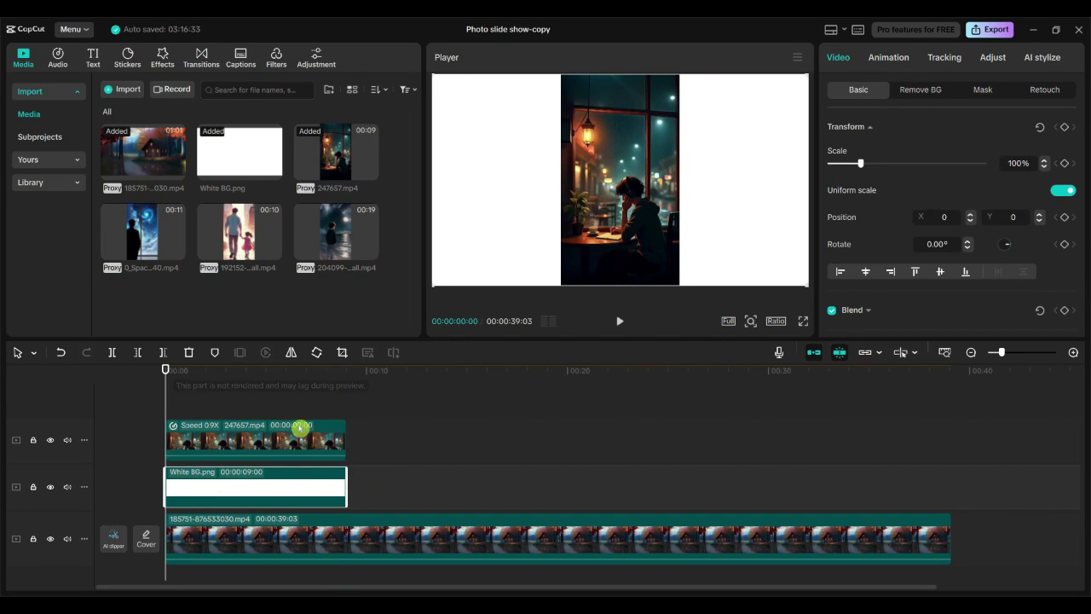
Give White BG.png a rectangle mask, widened and heightened into a frame around the cafe clip.
left_click(982, 91)
left_click(846, 152)
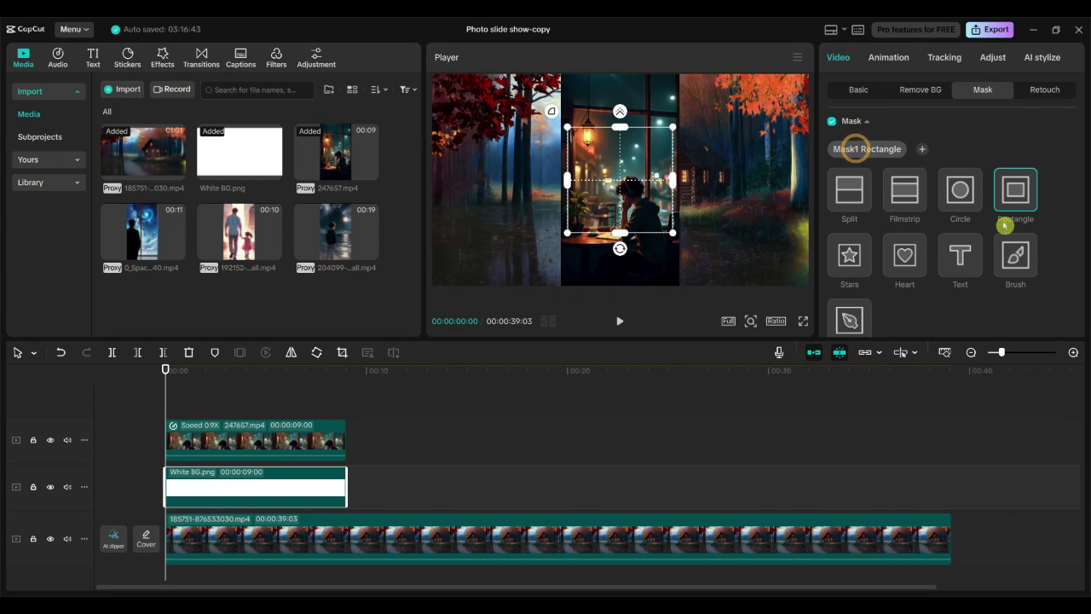
left_click_drag(677, 185, 684, 182)
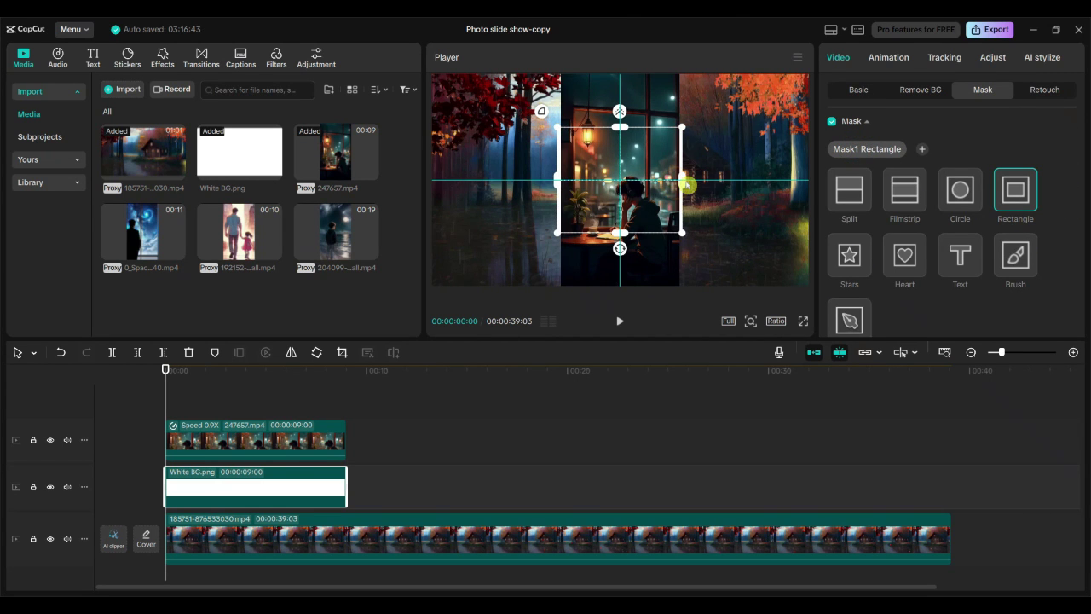
left_click_drag(622, 235, 636, 281)
left_click(208, 450)
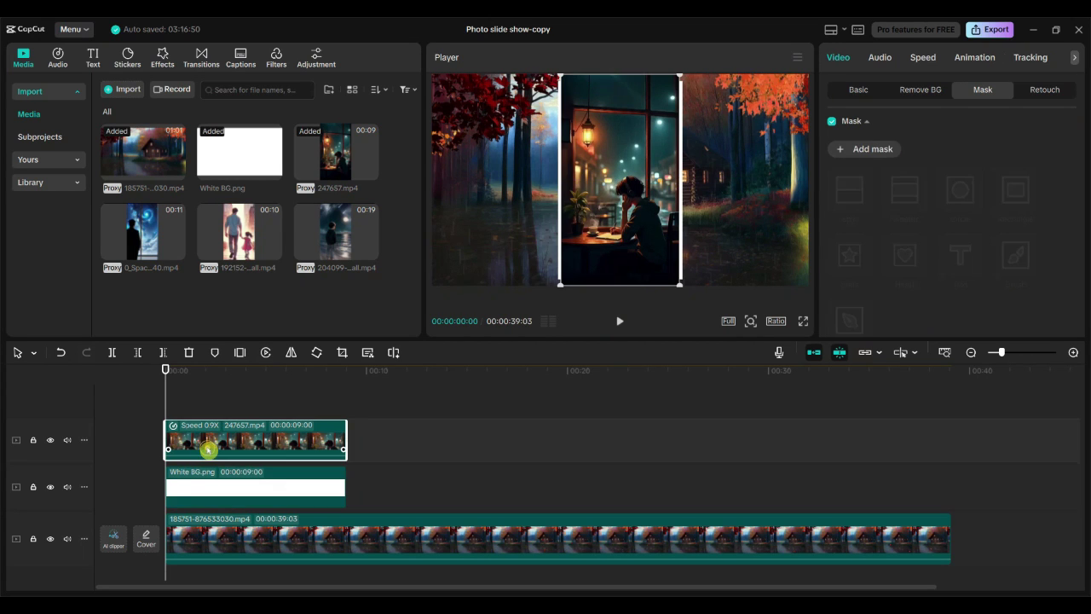
Add a rectangle mask to the cafe clip and fit it just inside the white frame.
left_click(881, 154)
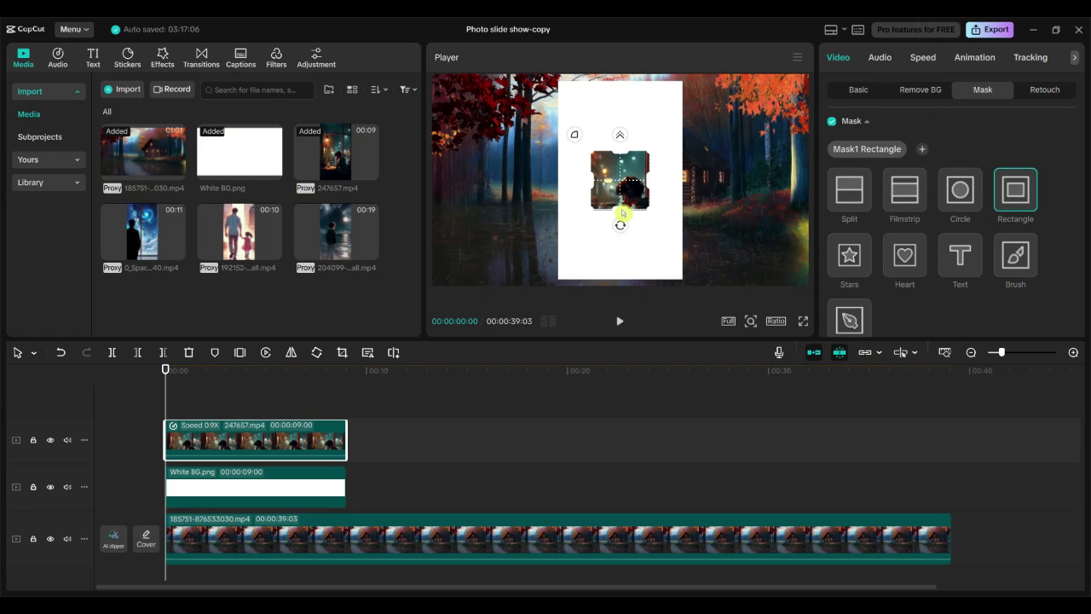
left_click_drag(619, 222, 637, 278)
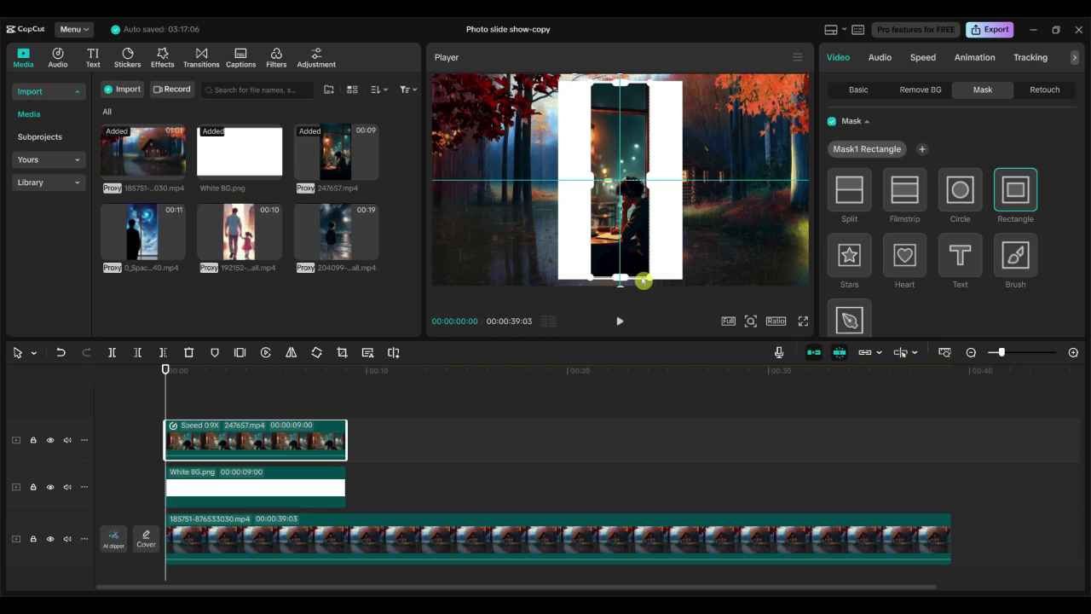
left_click_drag(653, 182, 686, 196)
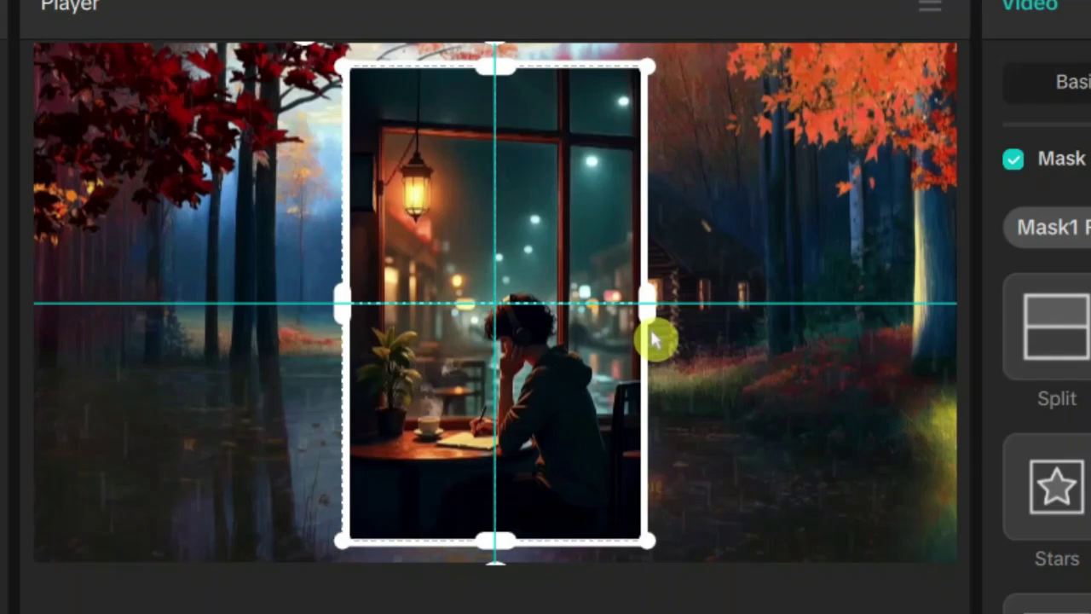
left_click_drag(653, 341, 653, 339)
left_click(221, 538)
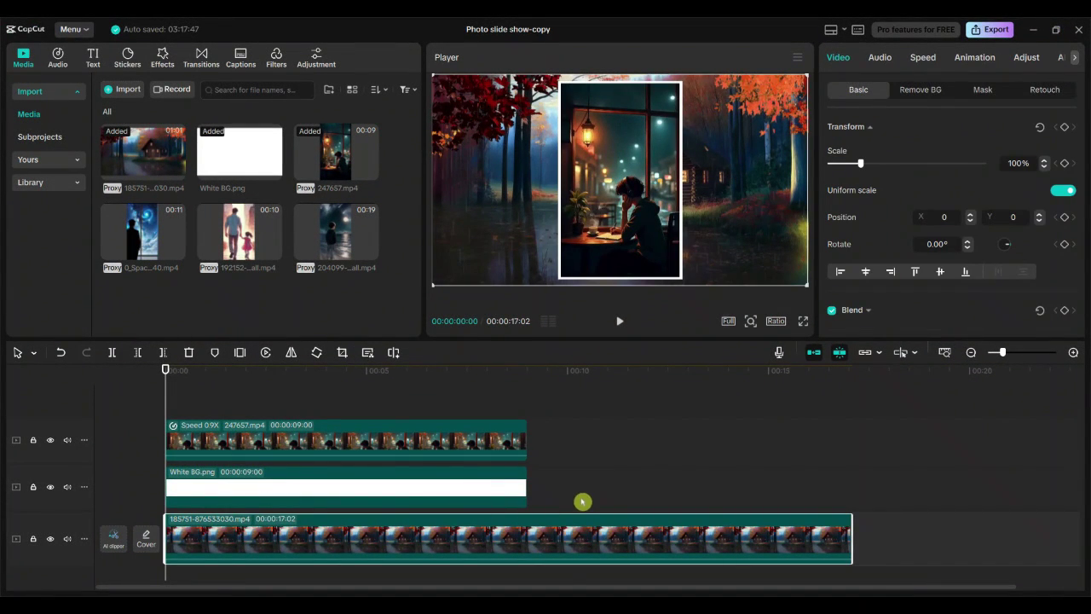
Combine the White BG and cafe clips into a compound clip, then return the playhead to 0.
left_click(582, 501)
left_click_drag(568, 492, 460, 438)
left_click_drag(575, 378, 335, 372)
right_click(411, 436)
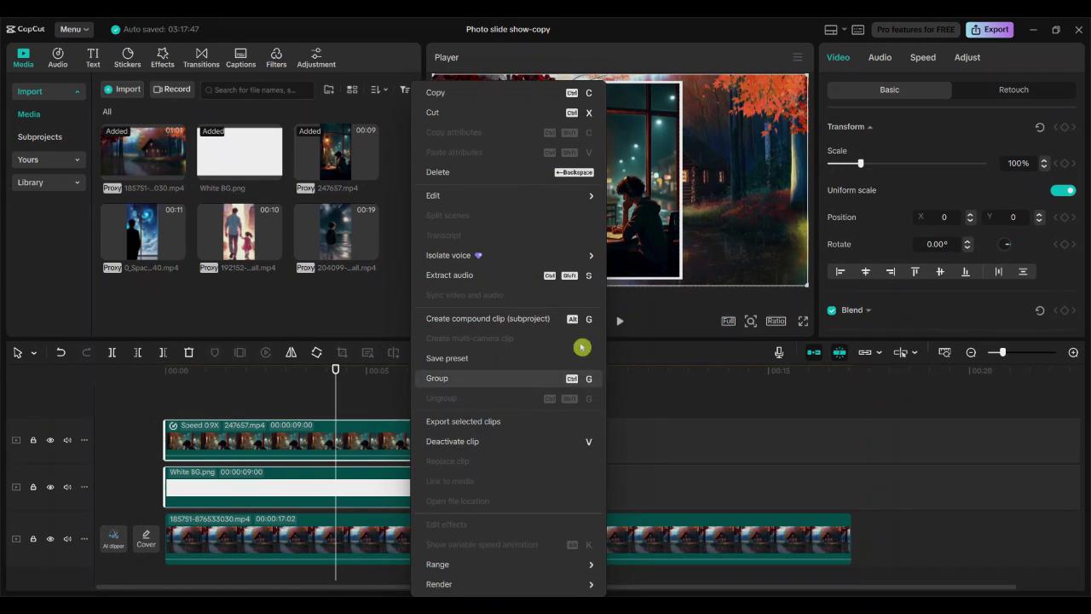
left_click(487, 319)
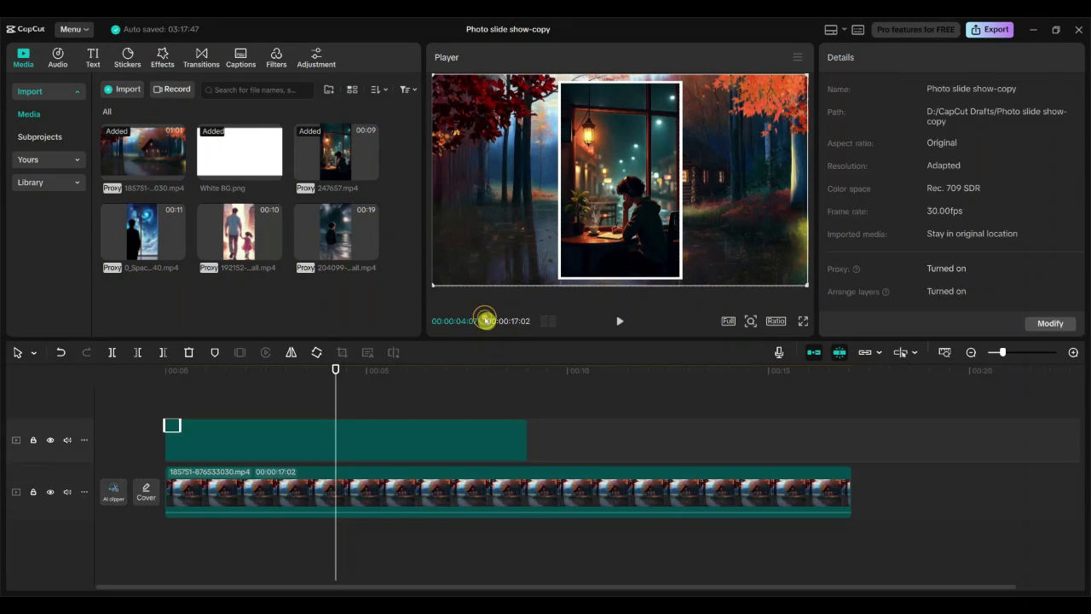
left_click_drag(334, 371, 522, 442)
left_click(156, 407)
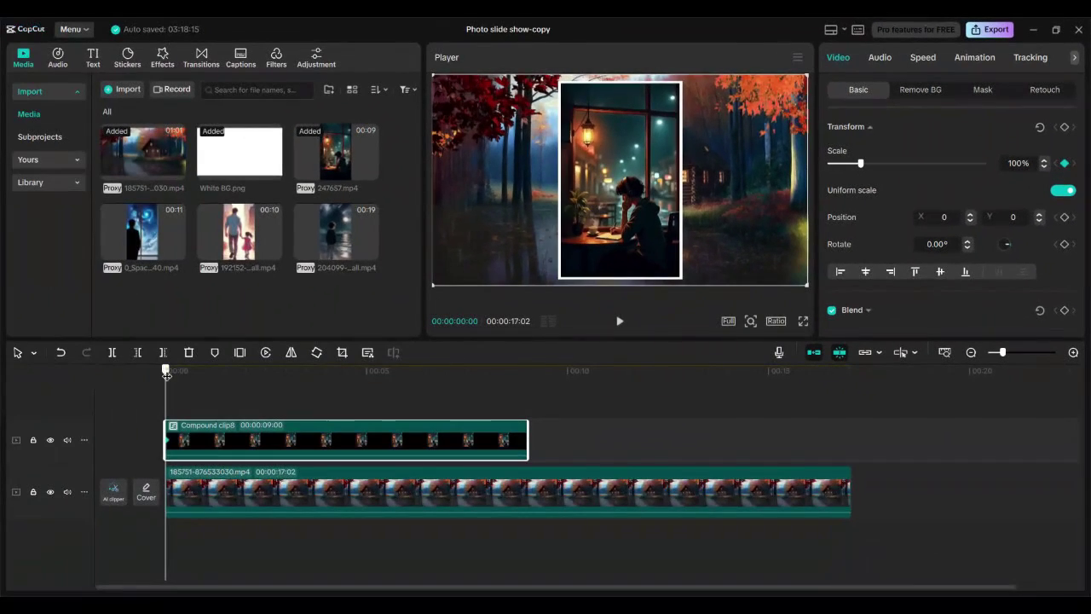
Add a Scale keyframe at 3 seconds and set Scale to 1% at the clip start.
left_click_drag(165, 368, 286, 407)
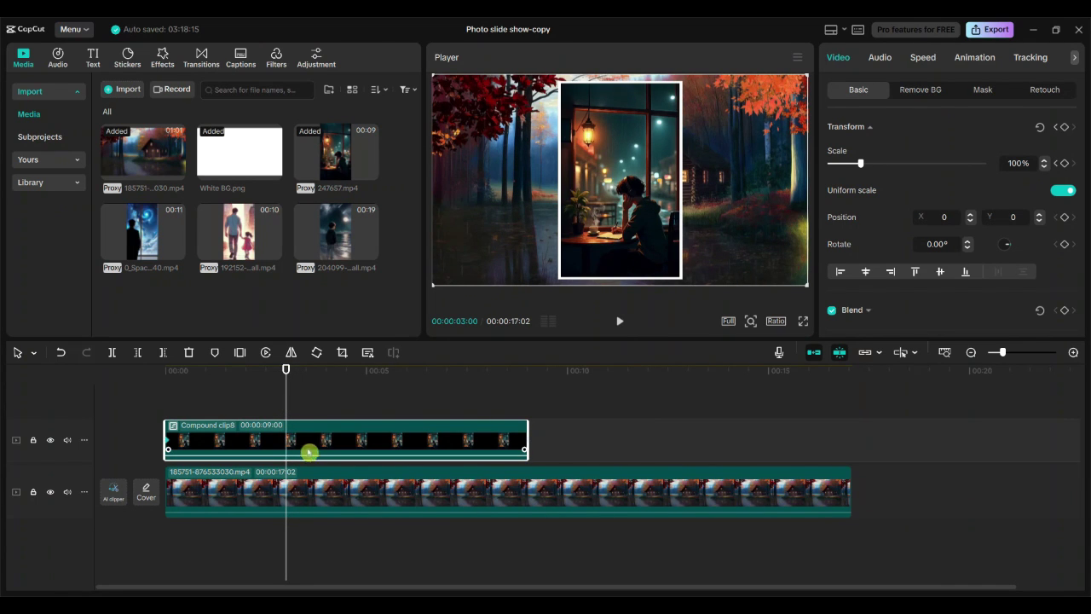
left_click(302, 440)
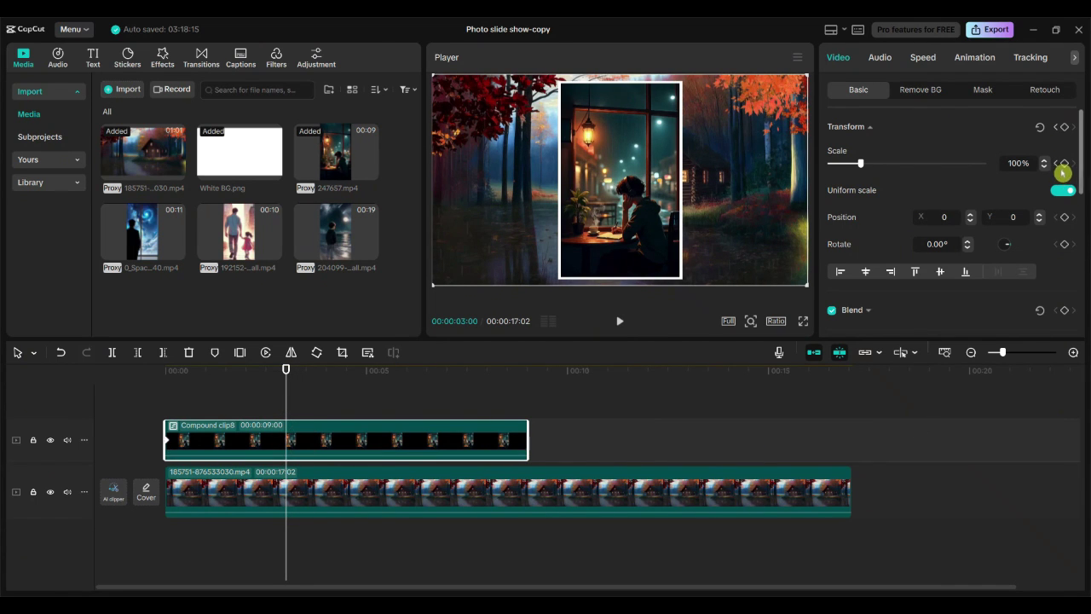
left_click(1064, 164)
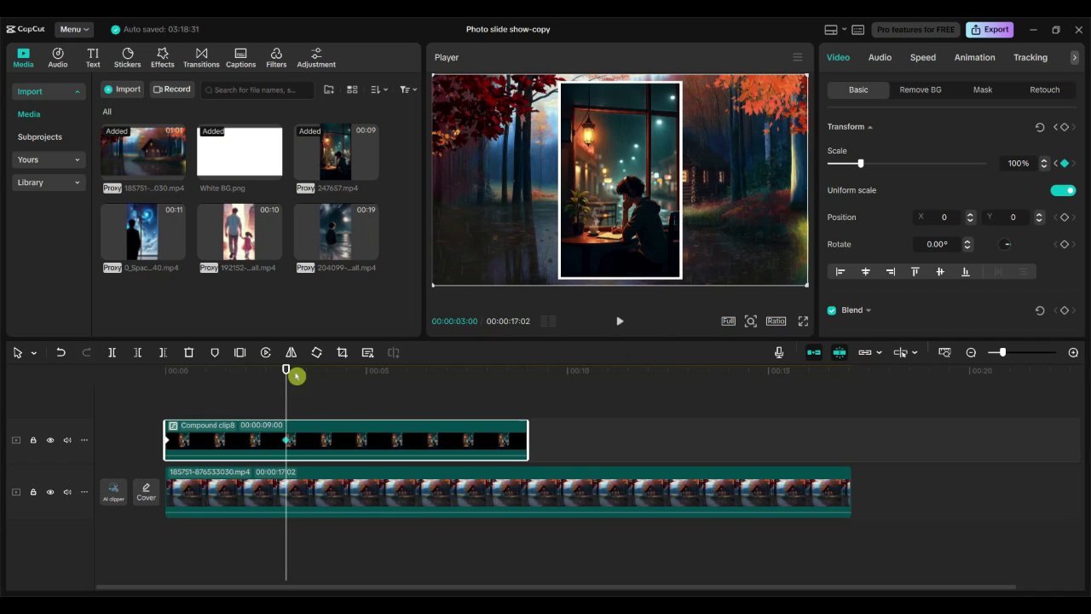
left_click_drag(286, 372, 150, 369)
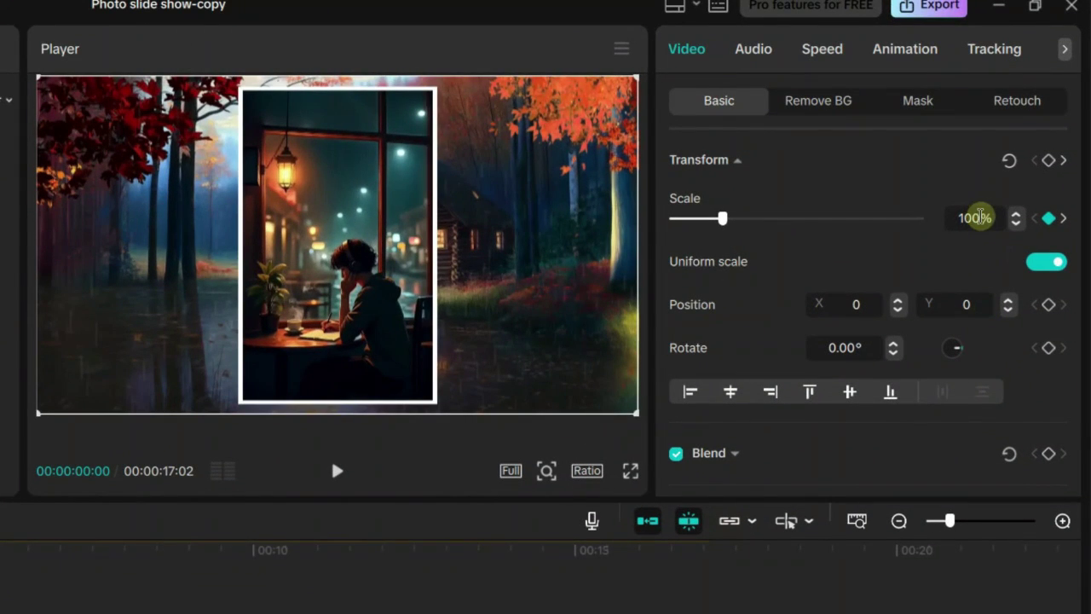
left_click(980, 218)
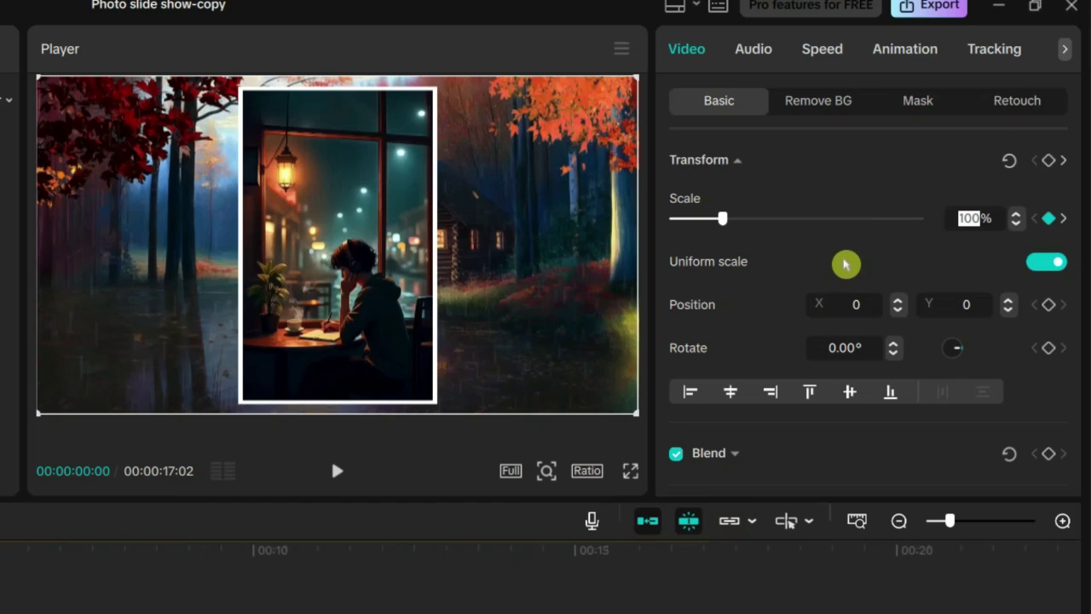
type("1")
key("Return")
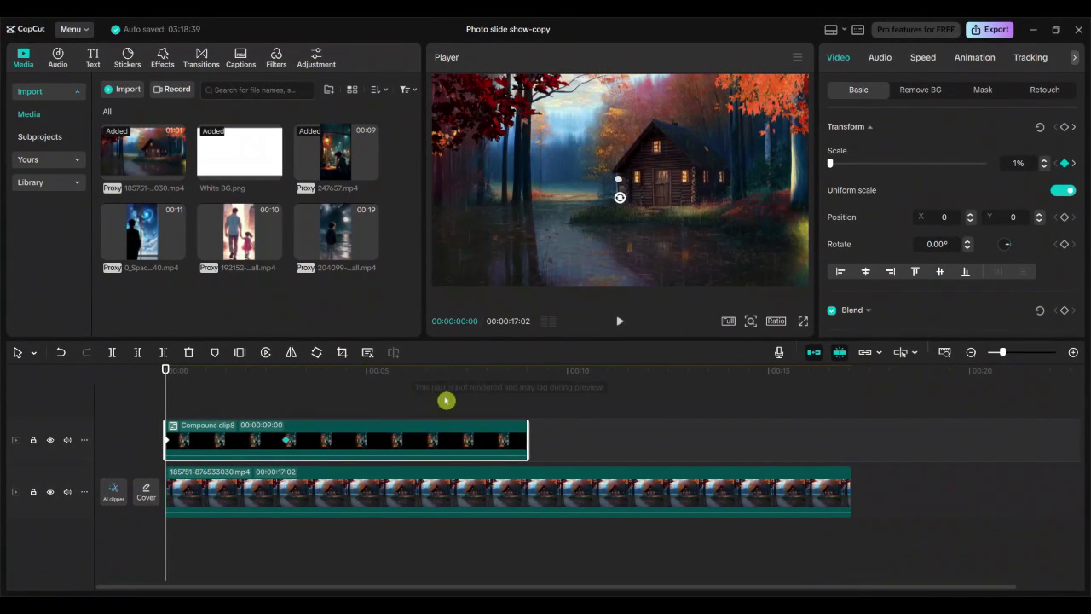
Preview the zoom-in animation and move the playhead to 6 seconds.
left_click(625, 324)
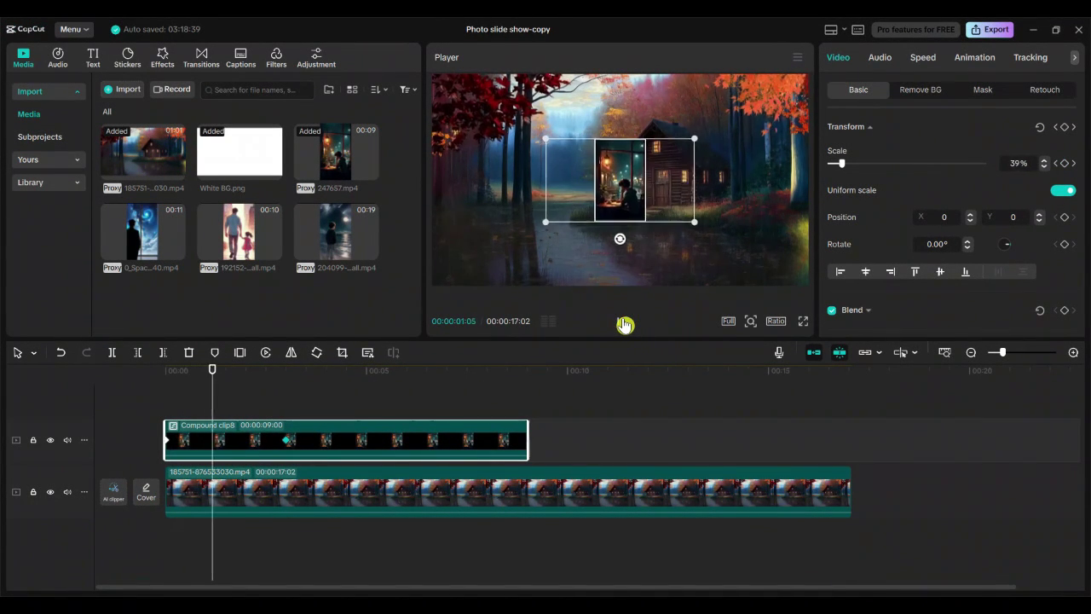
left_click(619, 321)
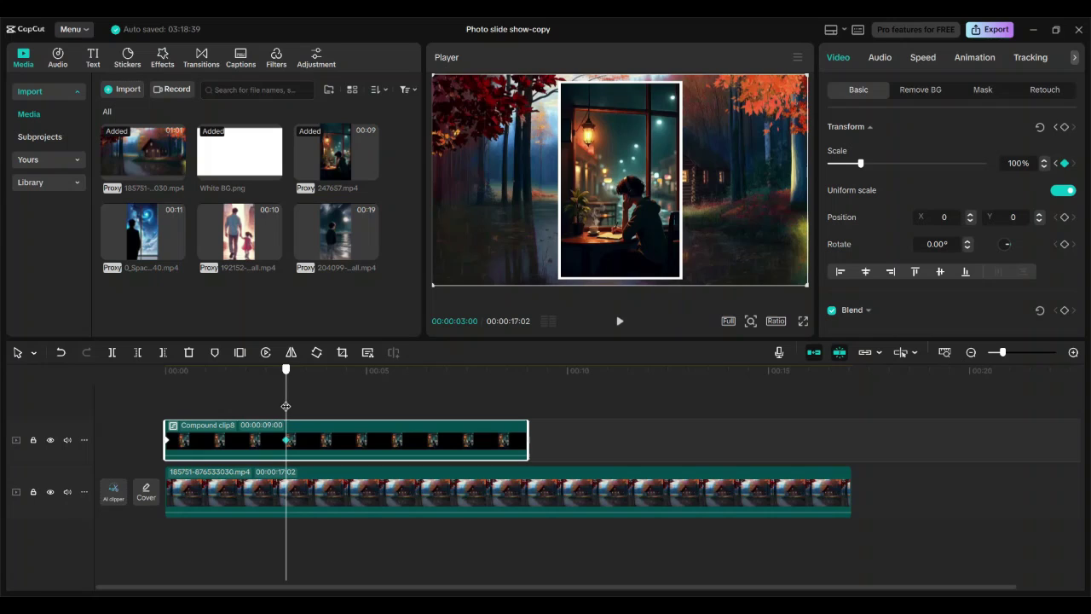
left_click(308, 413)
left_click_drag(308, 414, 407, 434)
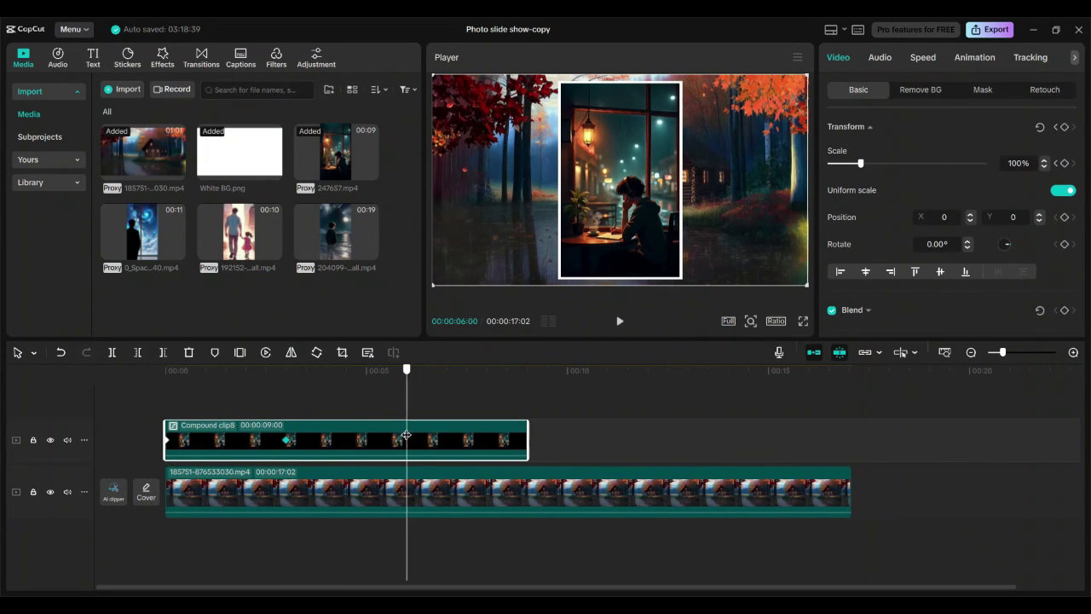
Hold full scale with a 6-second Scale keyframe, shrink to 1% at 9 seconds, and replay.
left_click(1064, 163)
left_click_drag(407, 371, 528, 387)
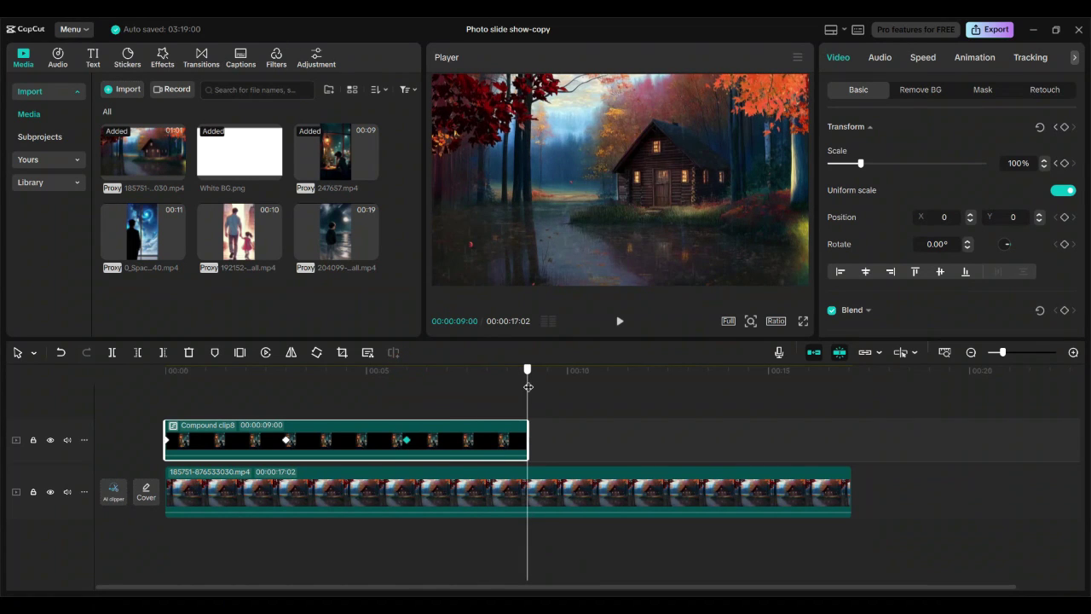
left_click(522, 455)
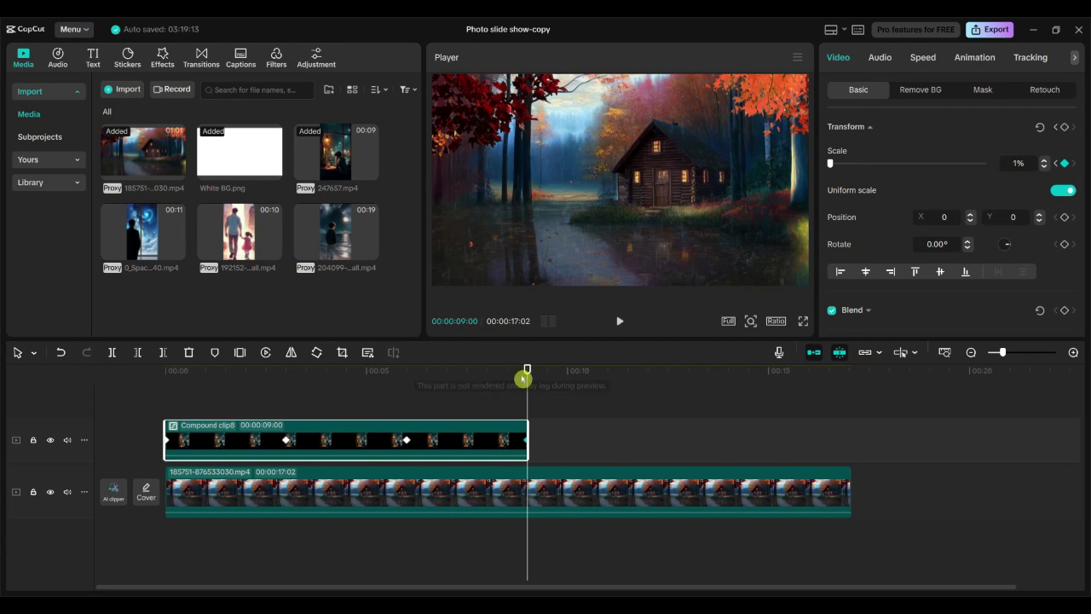
left_click(111, 373)
left_click(620, 321)
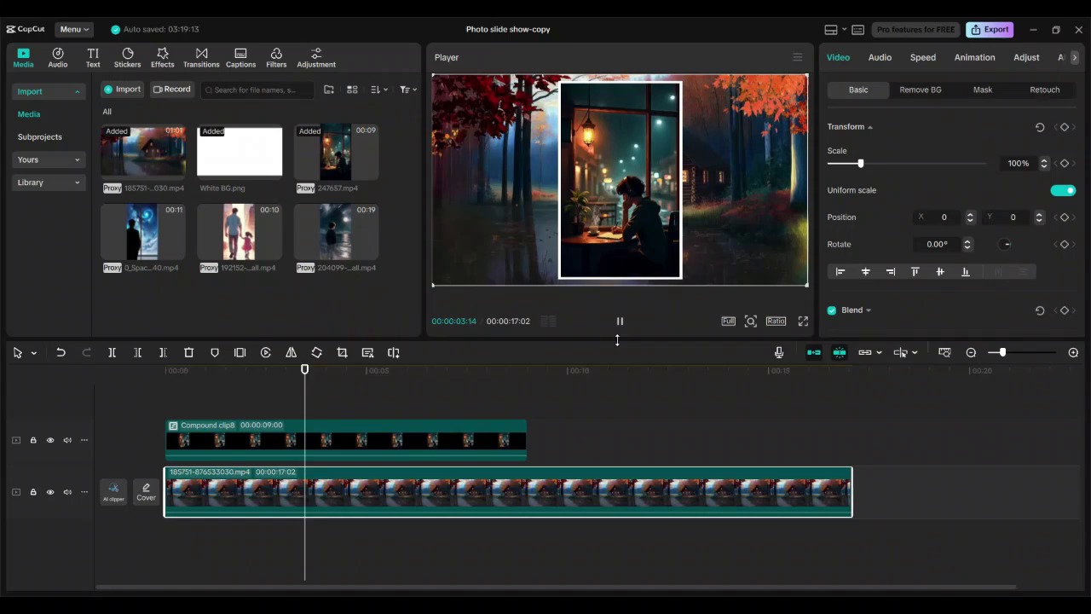
left_click_drag(518, 372, 159, 340)
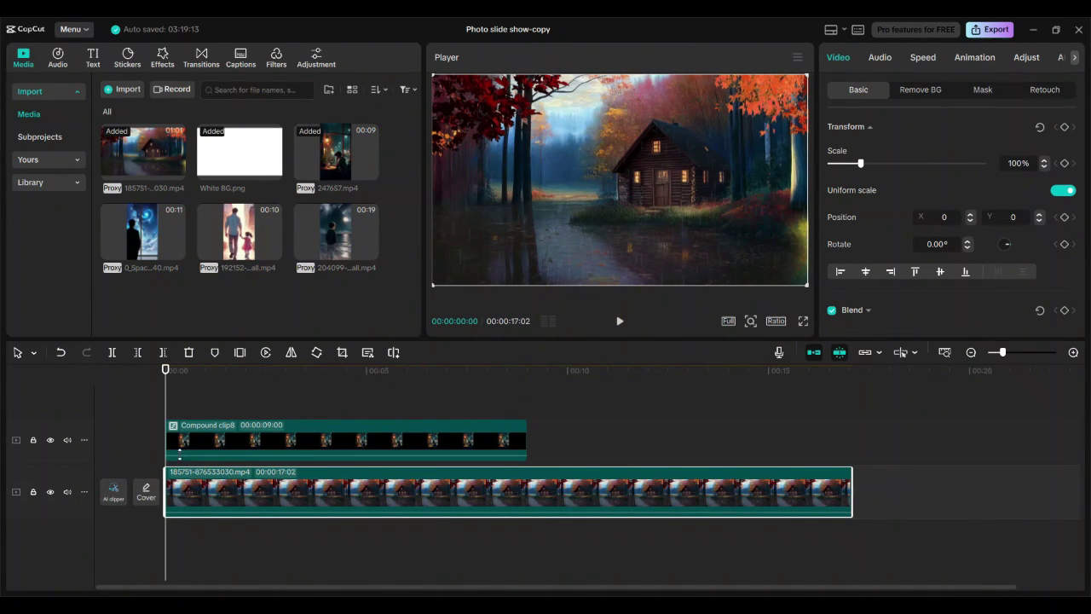
At the 3-second keyframe, move the framed clip to the left edge of the Player.
left_click(217, 447)
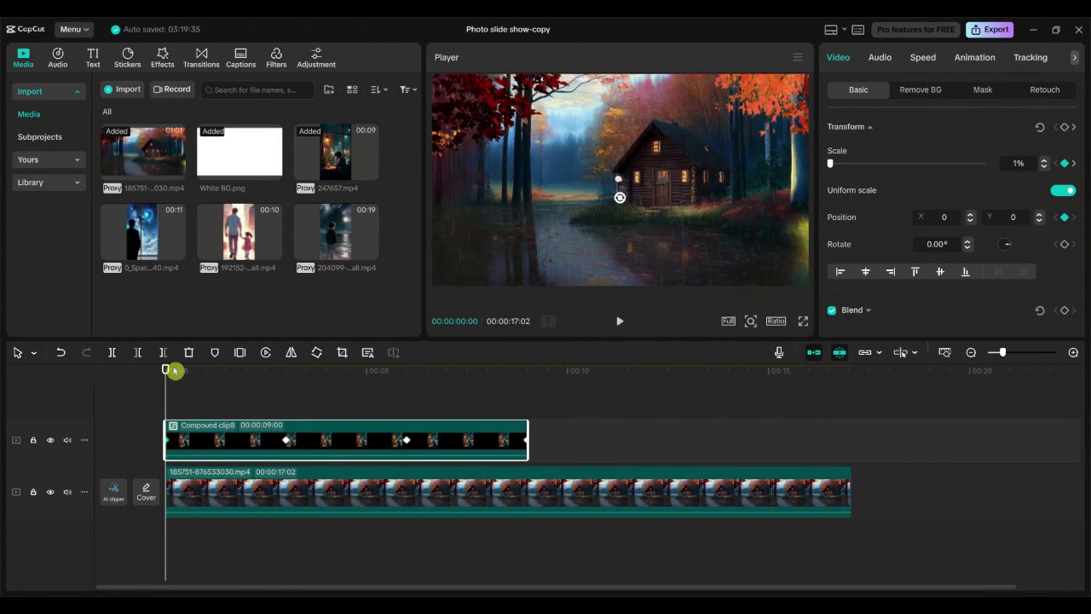
left_click(288, 440)
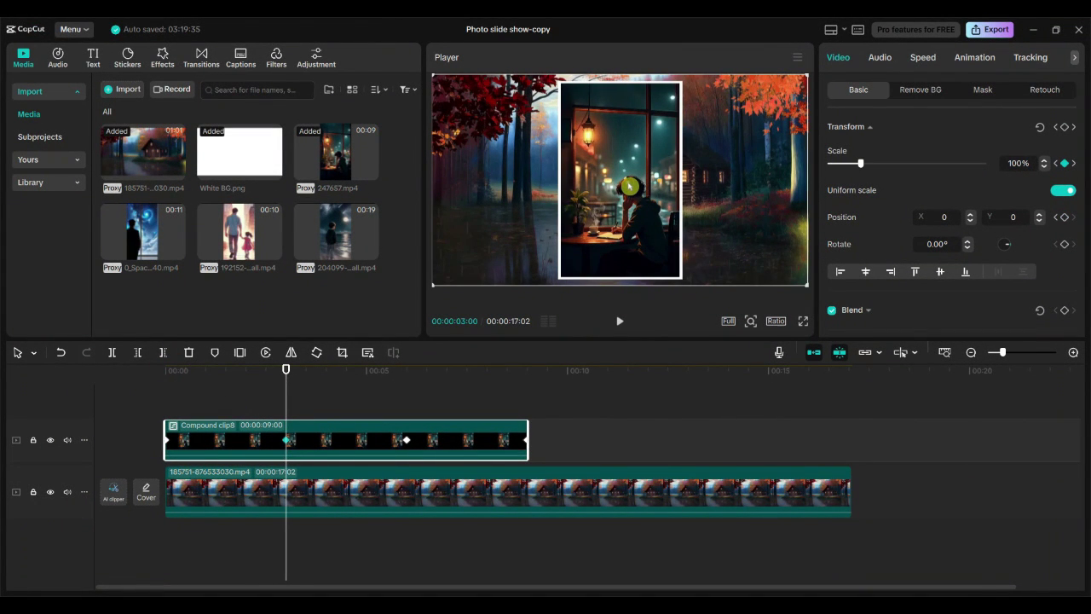
left_click_drag(588, 185, 506, 183)
left_click_drag(286, 369, 285, 421)
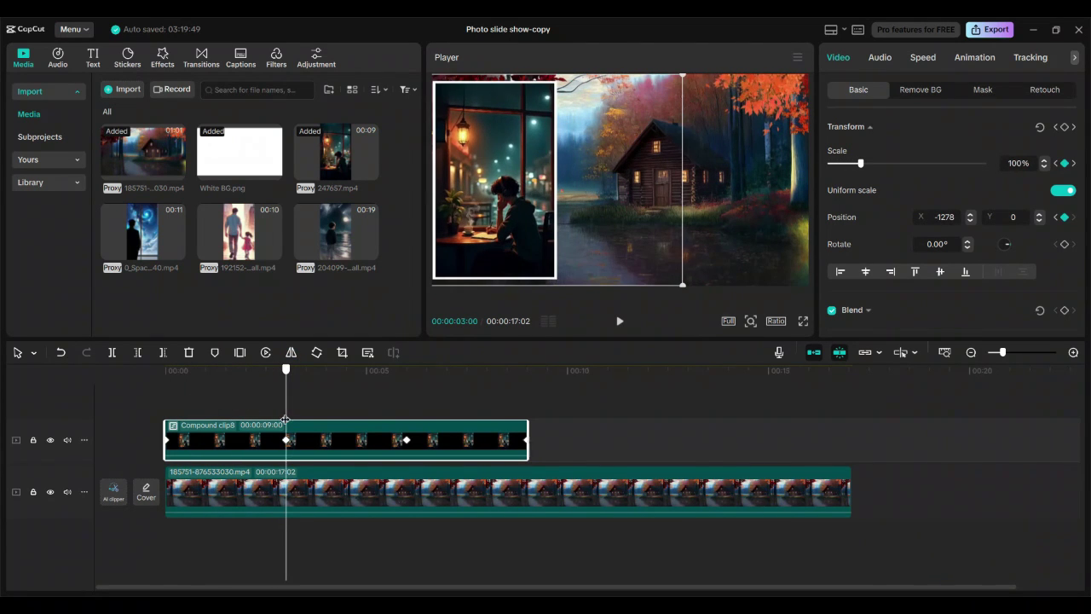
At the 6-second keyframe, move the framed clip to the right side.
left_click(409, 442)
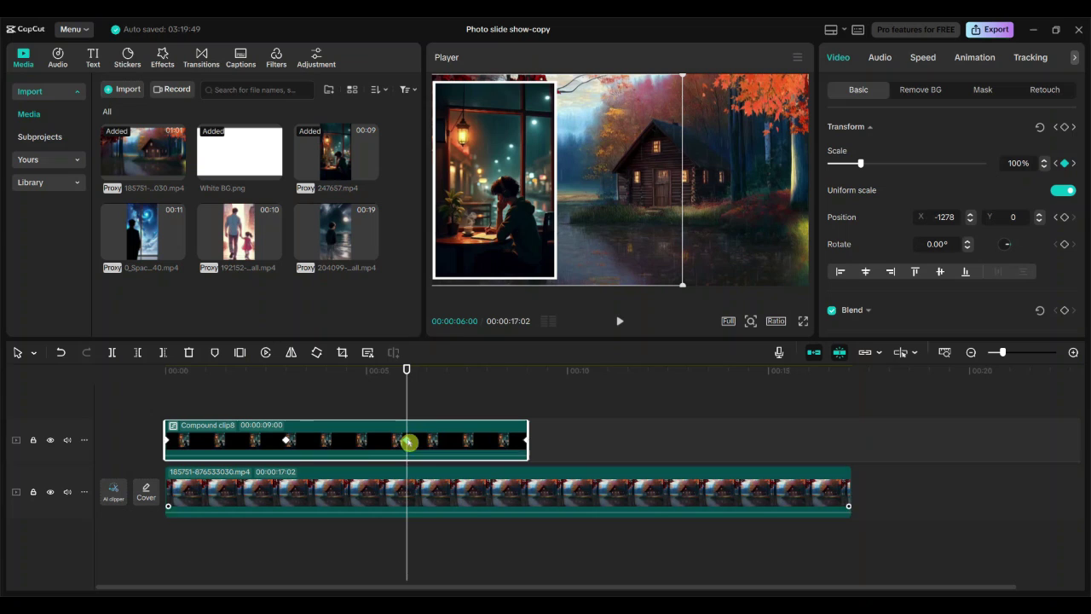
left_click(502, 196)
left_click_drag(595, 197, 747, 194)
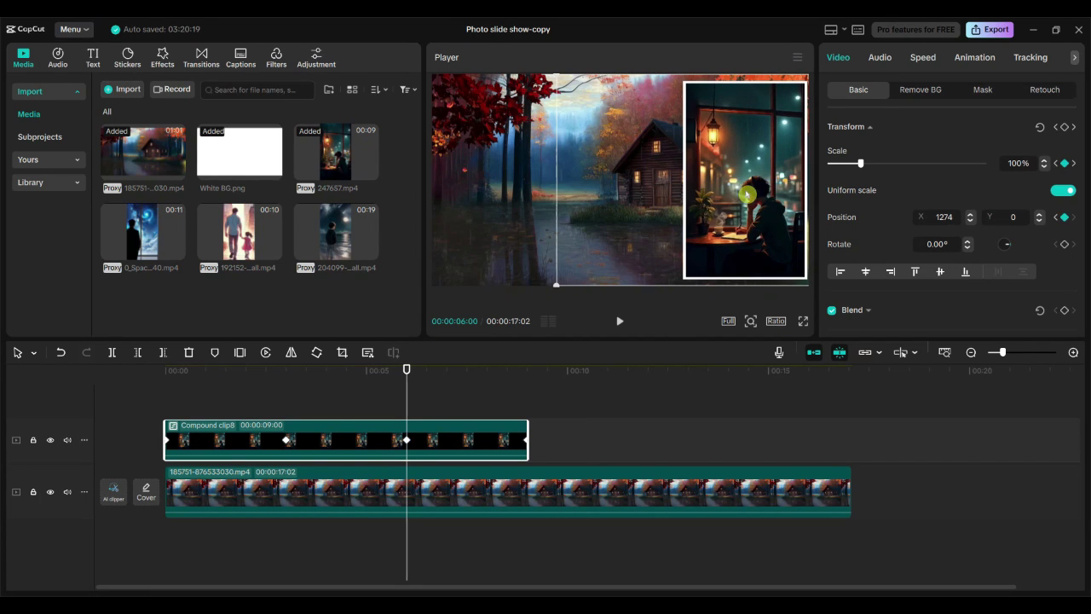
Play and scrub the compound clip to check the sliding animation.
left_click(620, 322)
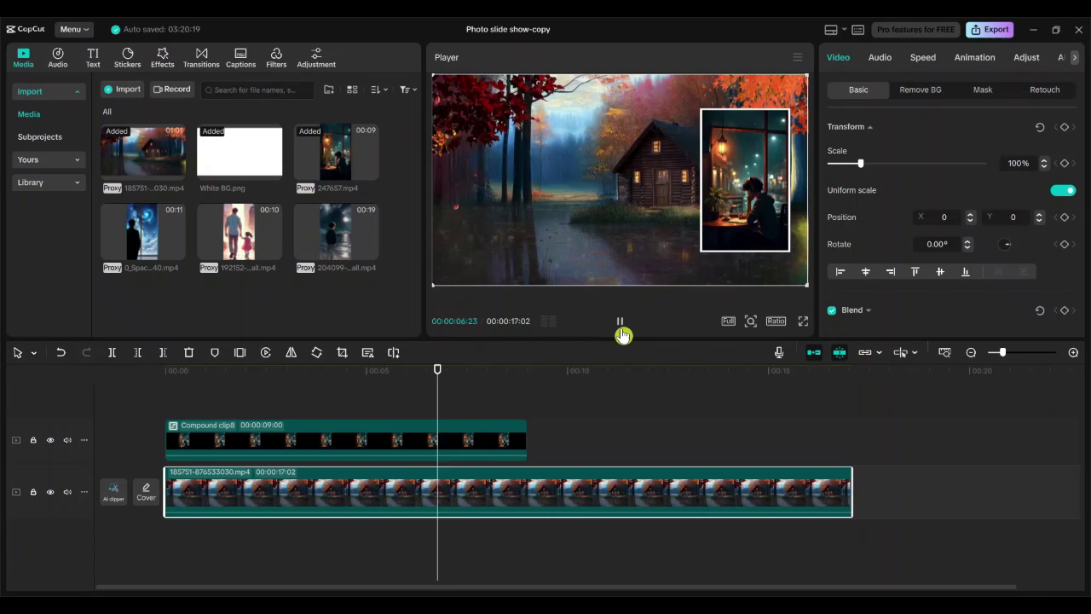
left_click(405, 440)
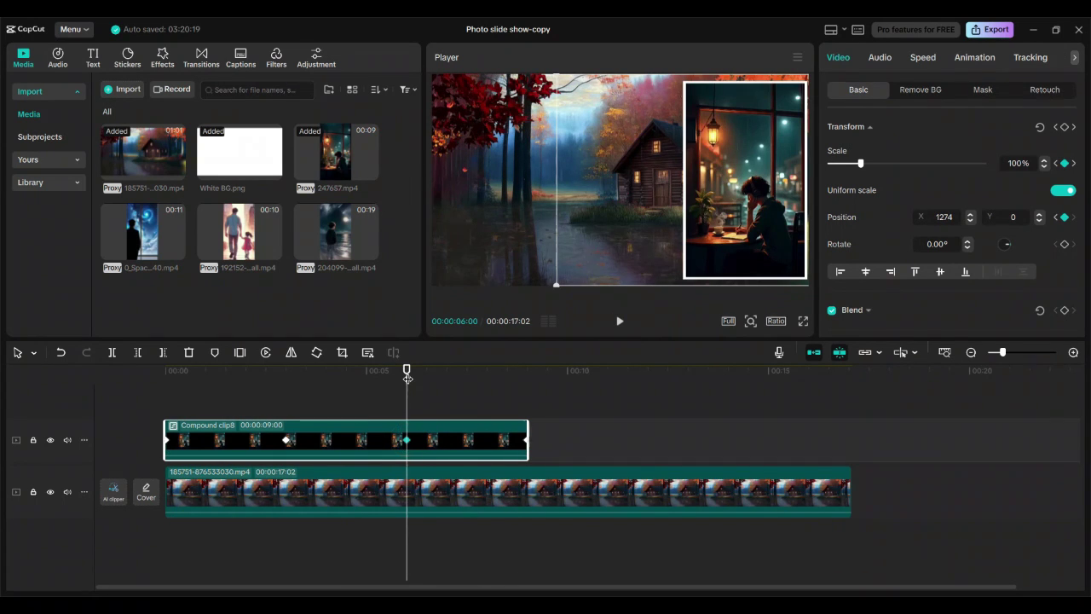
left_click_drag(407, 377, 530, 387)
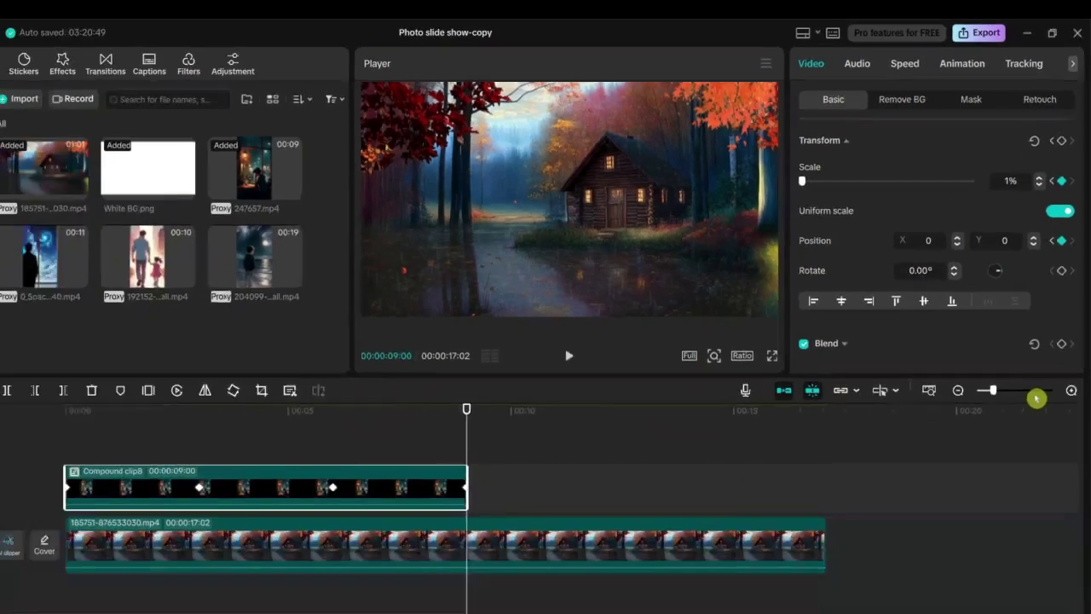
left_click(166, 368)
left_click_drag(166, 368, 518, 440)
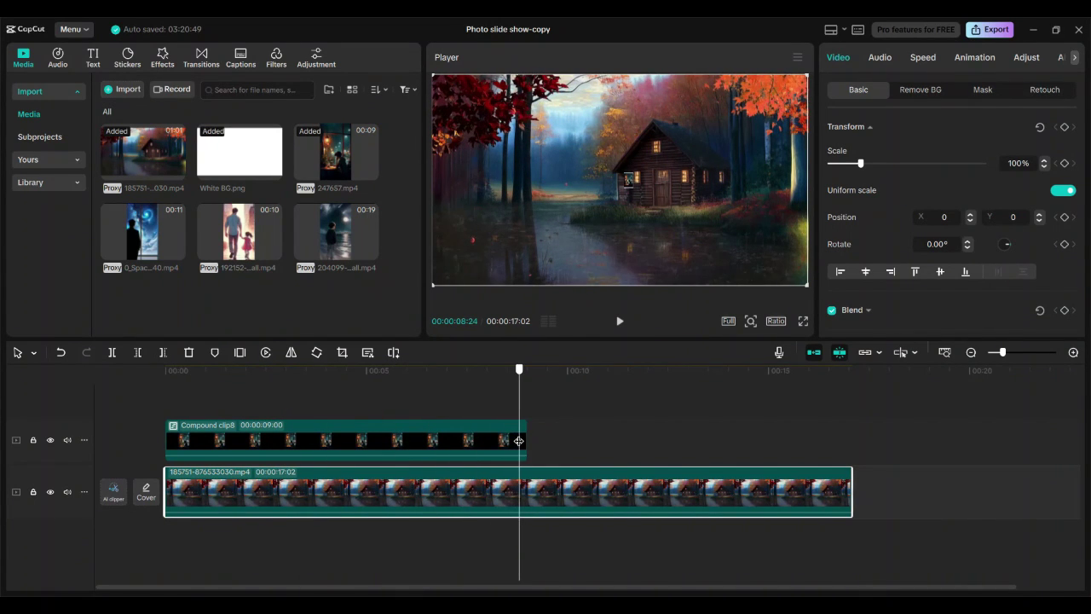
Copy the animated compound clip.
left_click(305, 444)
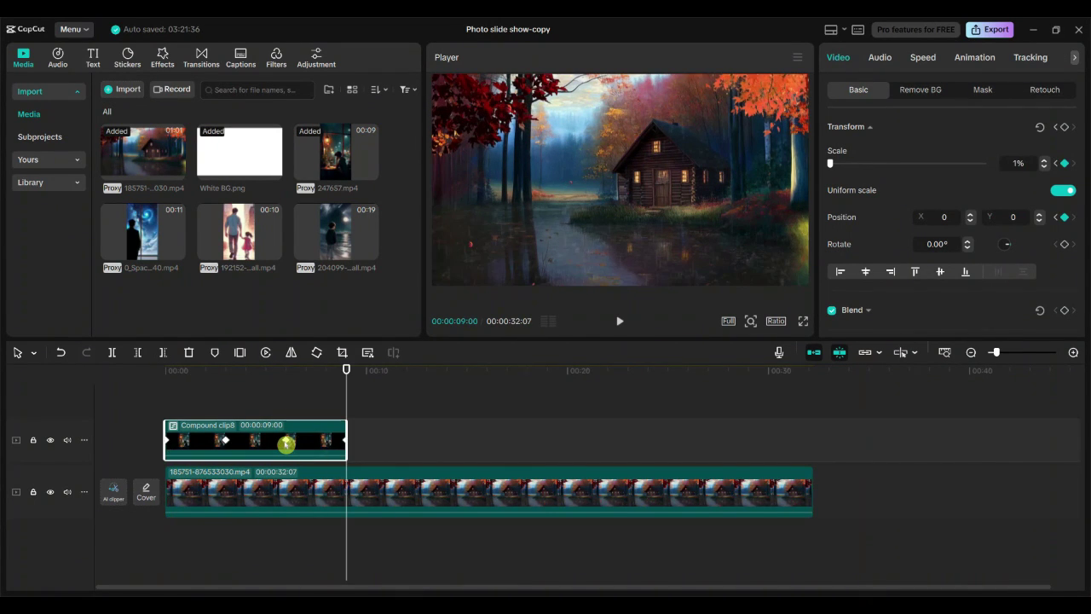
left_click(286, 441)
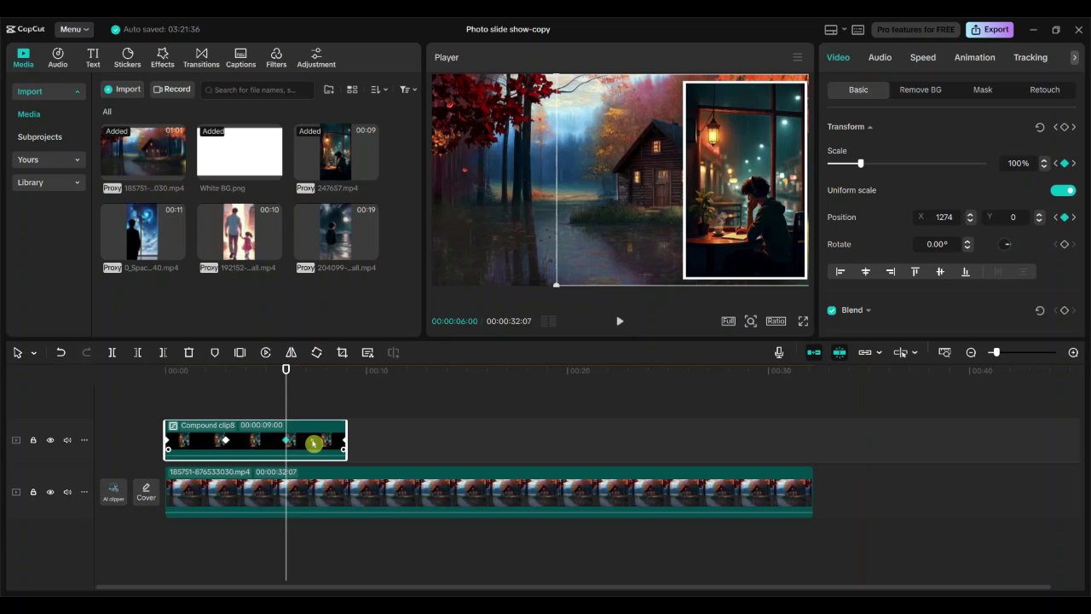
left_click_drag(287, 375, 313, 370)
left_click(321, 440)
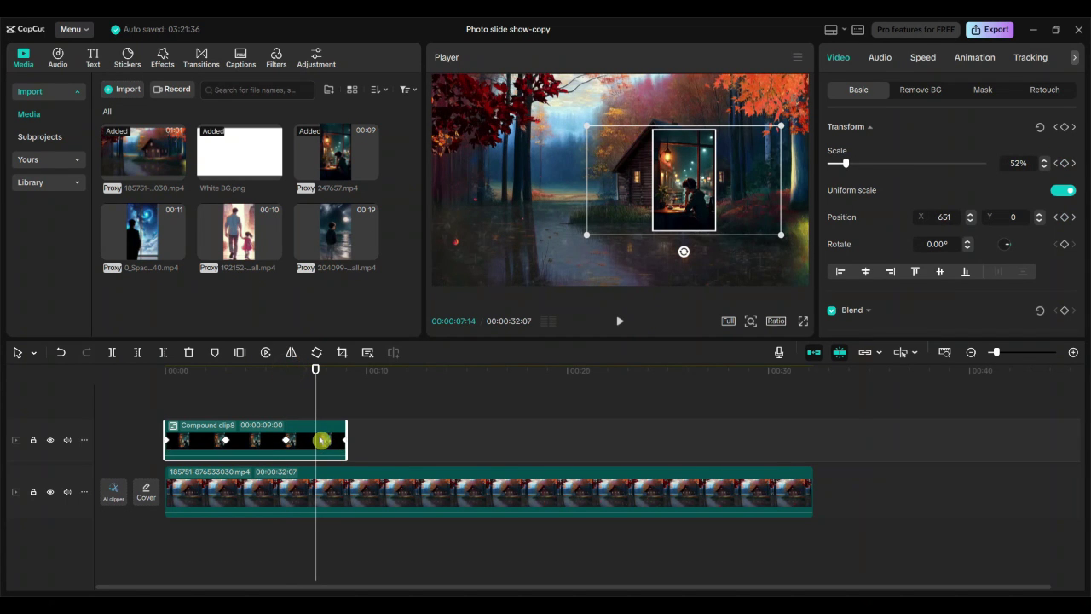
right_click(321, 440)
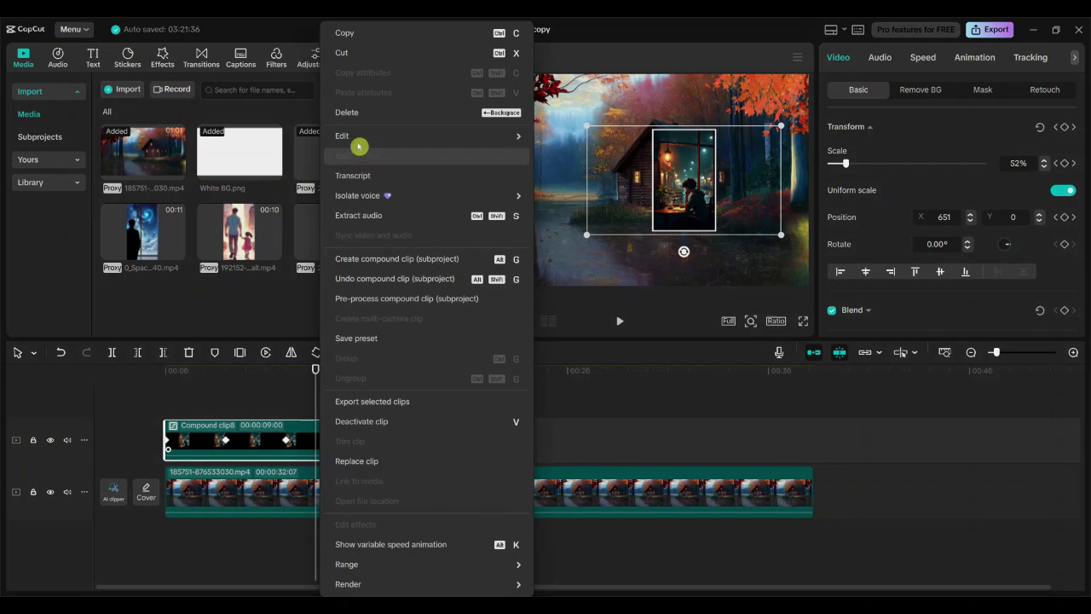
left_click(416, 32)
Paste the copy at about 11 seconds and split it into White BG.png and 247657.mp4 layers.
left_click_drag(314, 370, 370, 370)
left_click(391, 447)
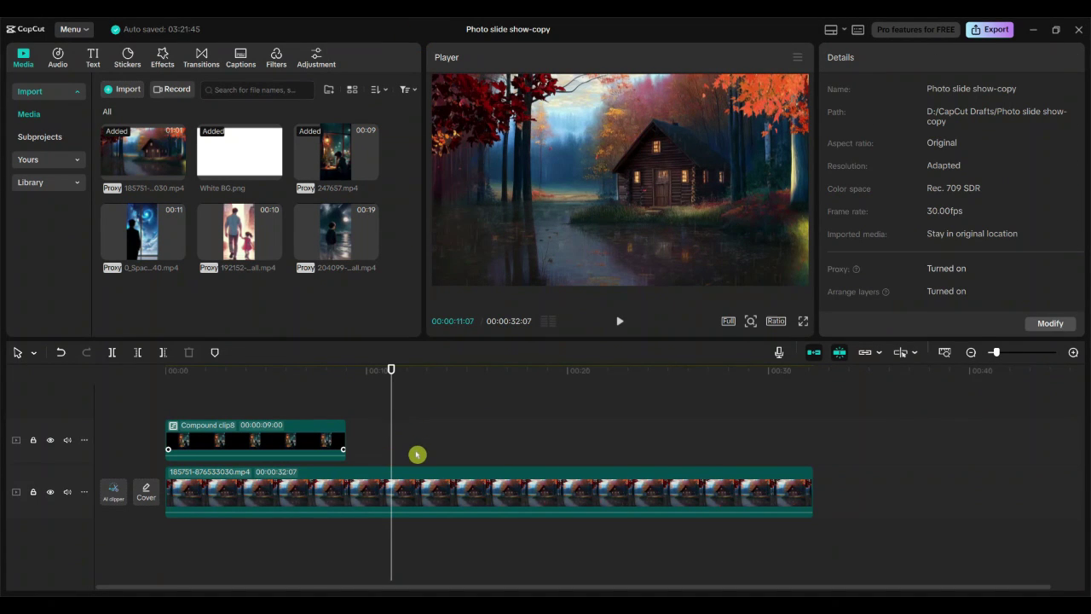
right_click(417, 454)
left_click(446, 476)
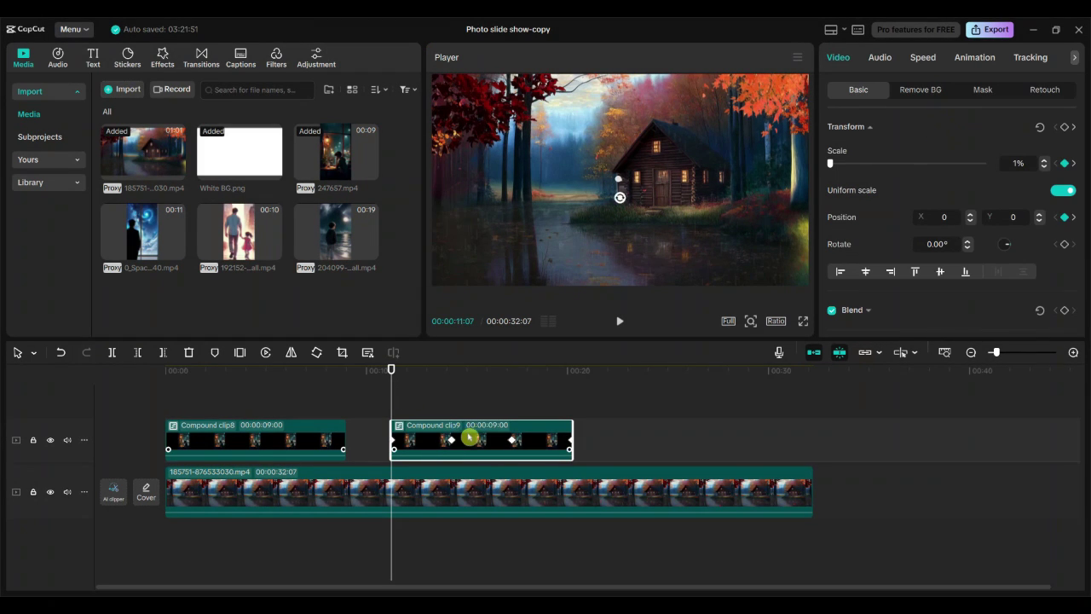
right_click(475, 440)
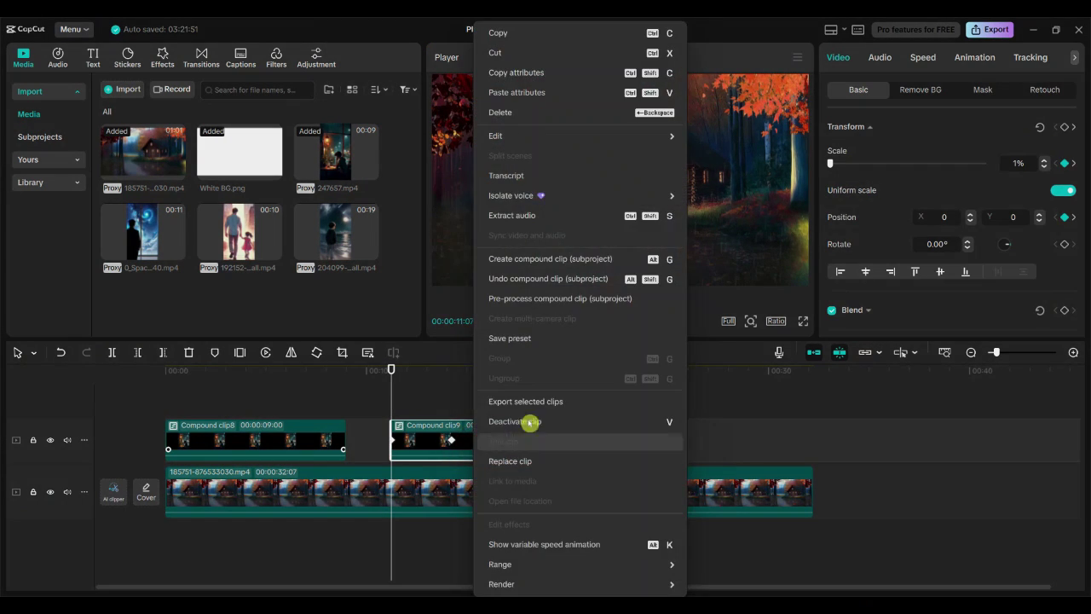
left_click(543, 279)
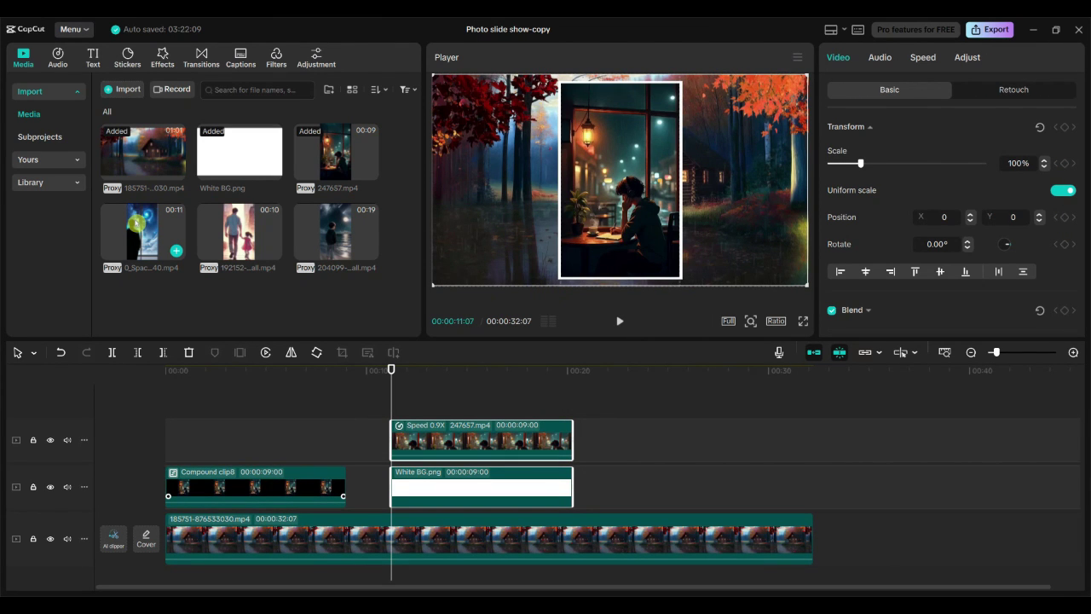
Replace the 247657.mp4 clip with the space galaxy video.
left_click(336, 365)
left_click_drag(153, 223, 424, 446)
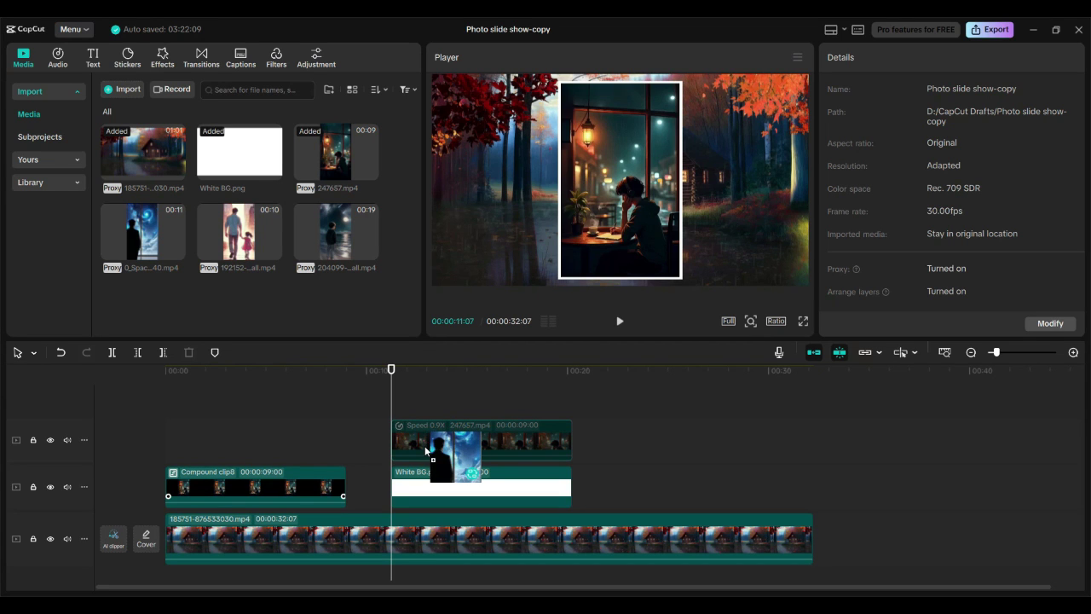
left_click_drag(424, 446, 424, 446)
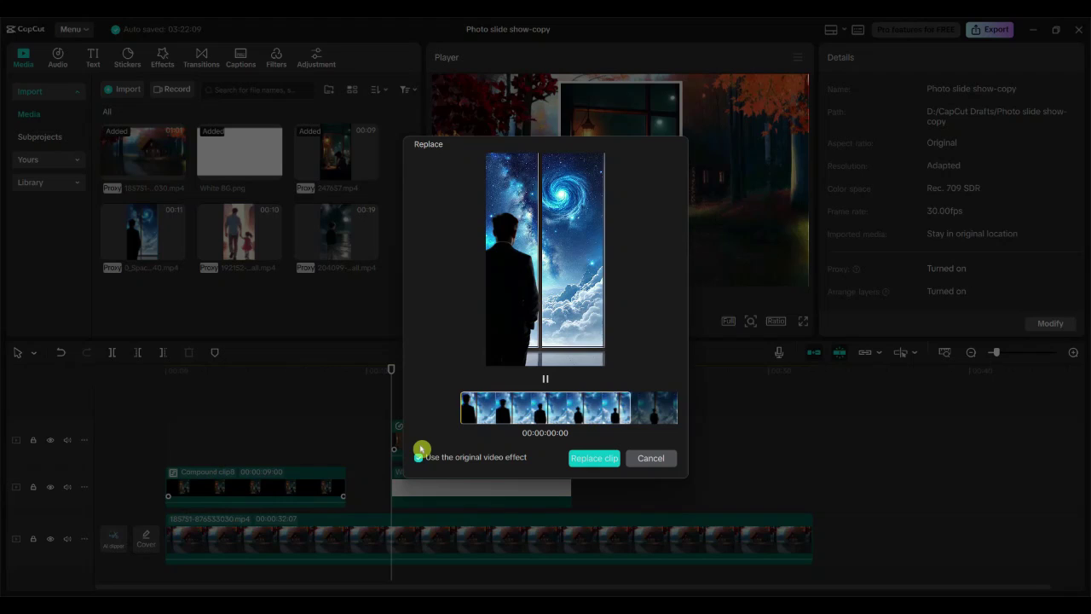
left_click(607, 459)
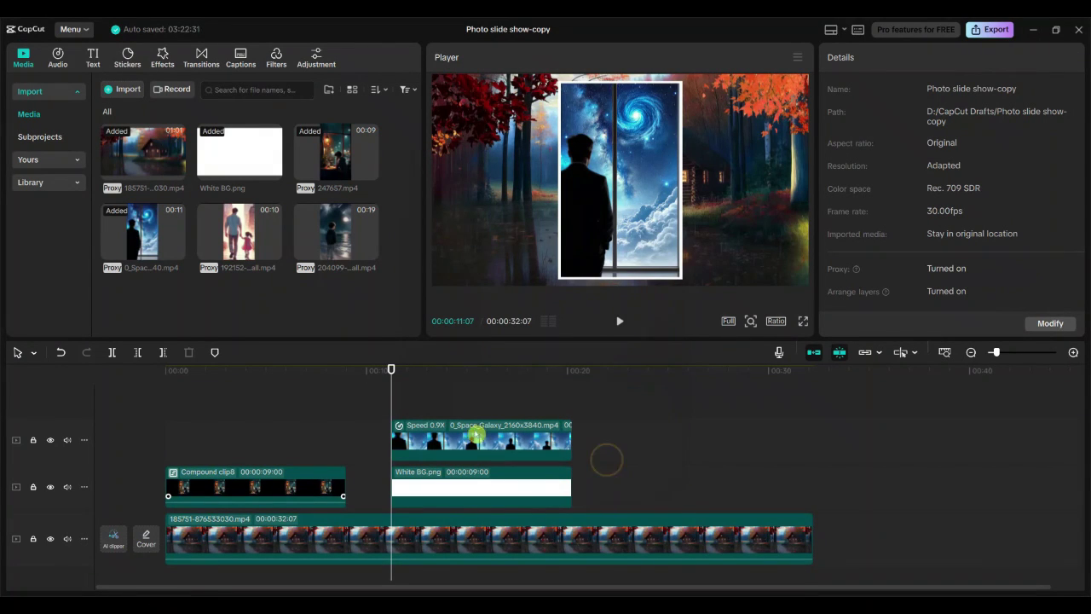
Merge the galaxy clip and its White BG into Compound clip10.
left_click_drag(390, 372, 448, 419)
left_click(518, 443)
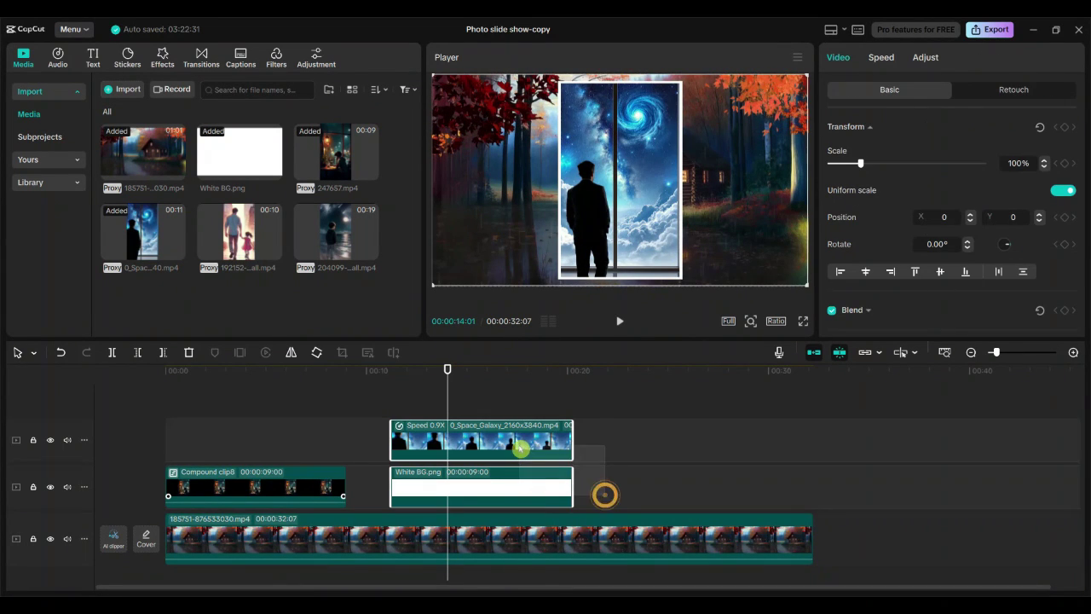
right_click(518, 442)
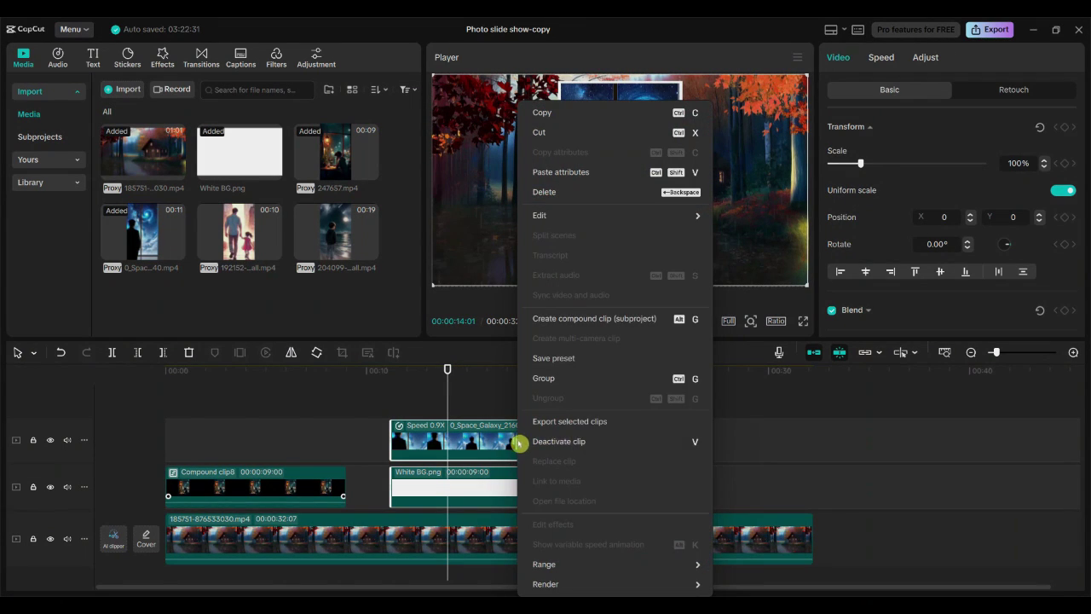
left_click(580, 321)
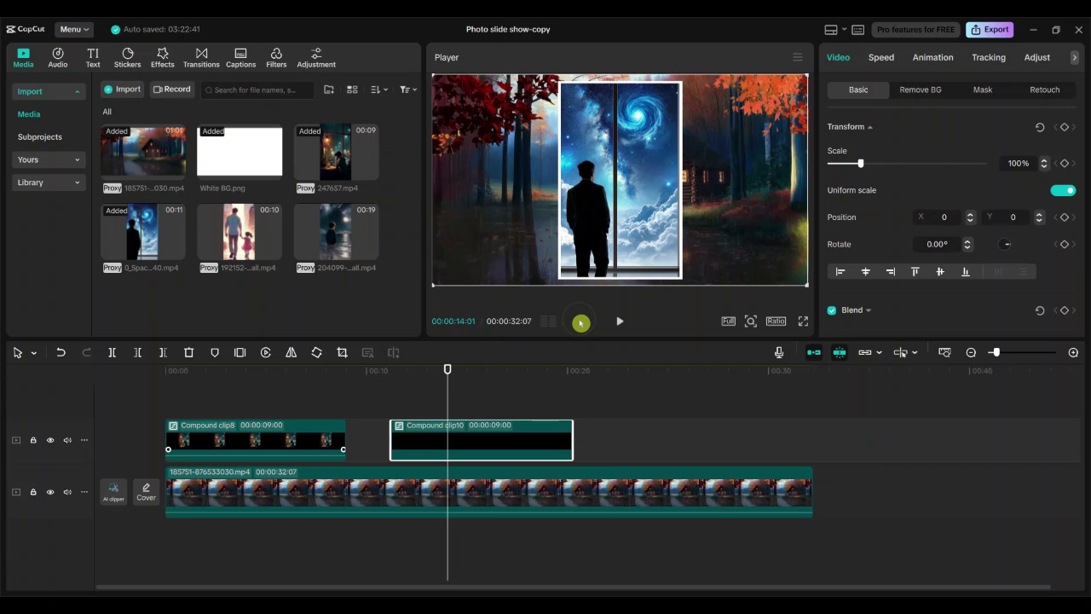
left_click(394, 420)
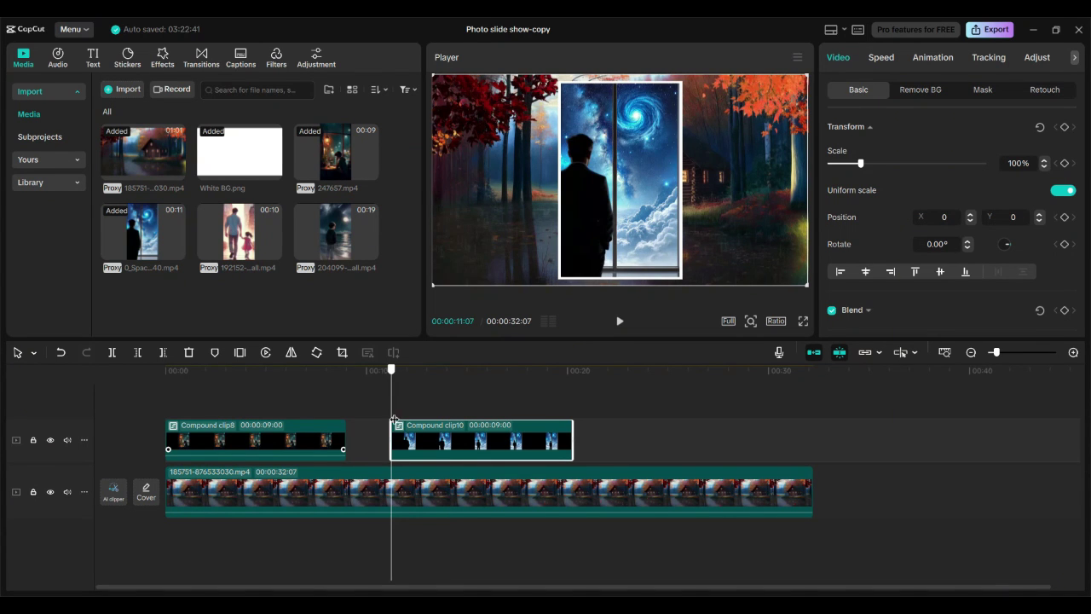
Copy Compound clip8's attributes and paste them onto Compound clip10 with Maintain timing kept.
left_click(307, 443)
left_click_drag(392, 375, 255, 394)
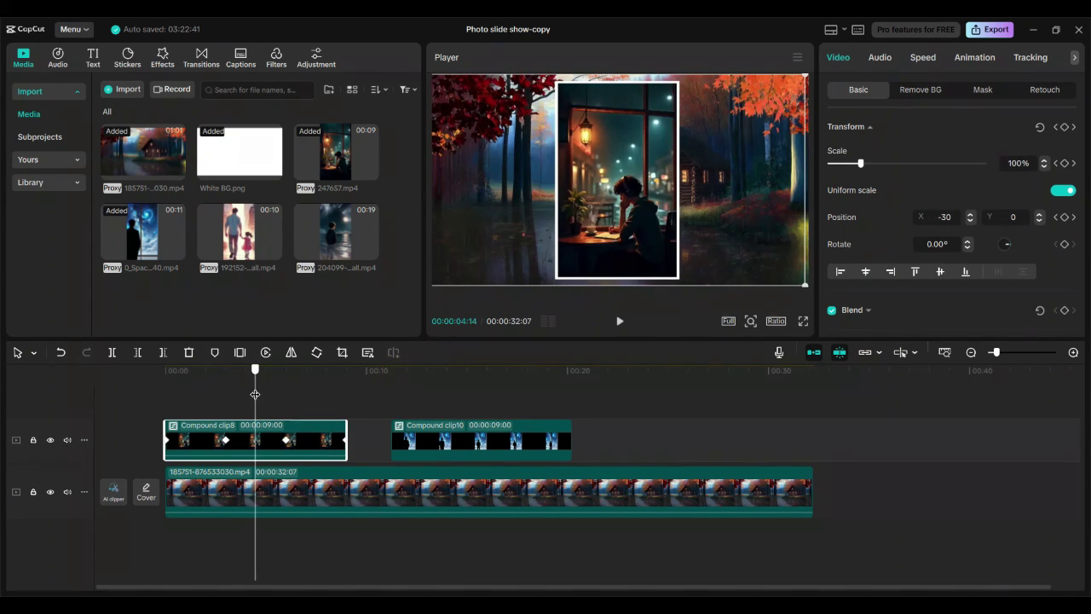
right_click(309, 448)
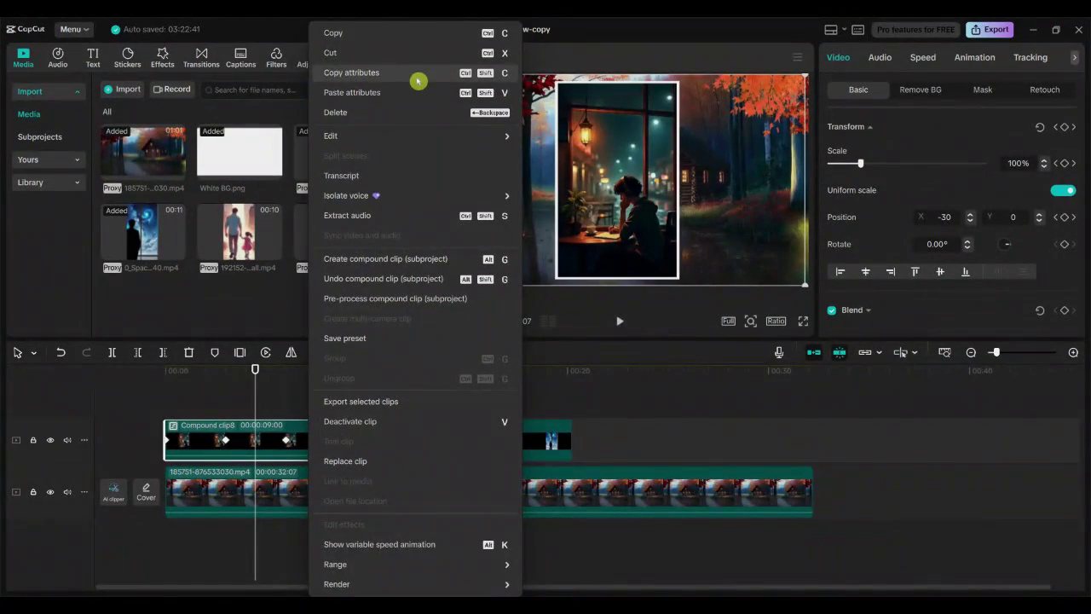
left_click(445, 138)
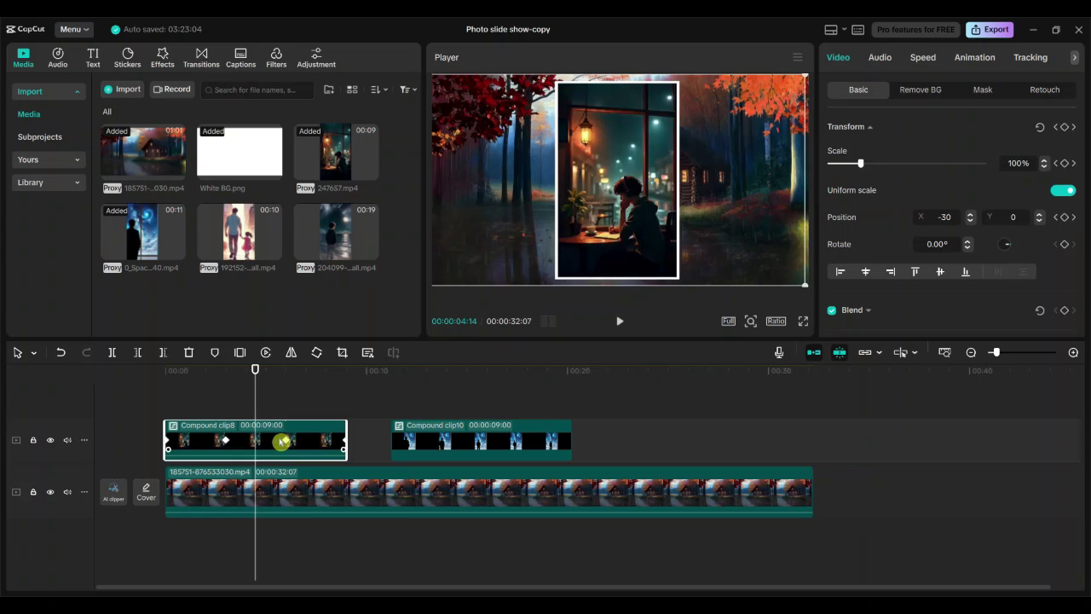
left_click(438, 446)
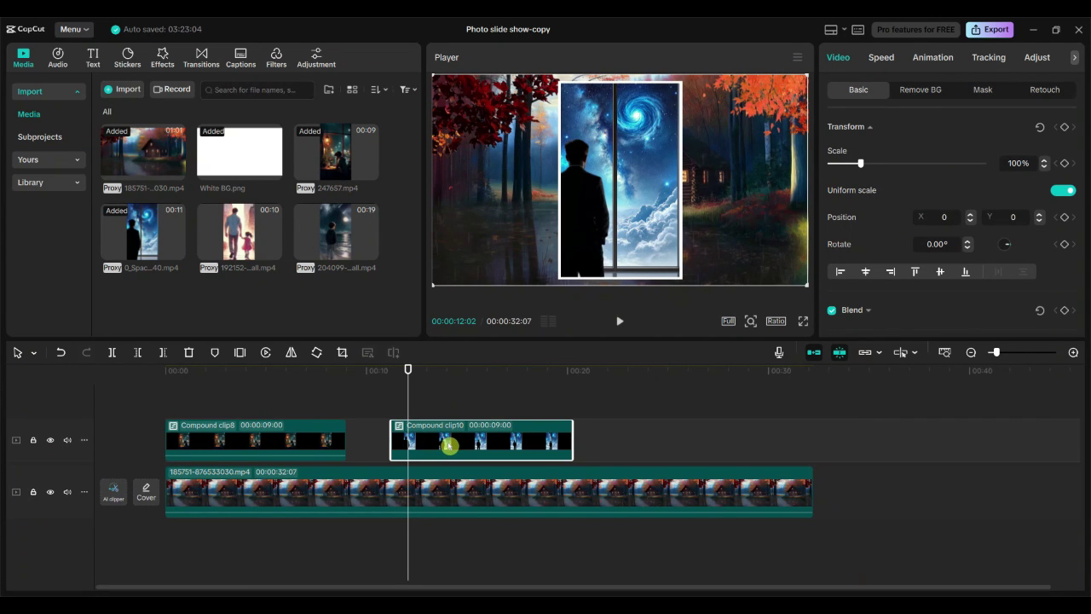
right_click(448, 445)
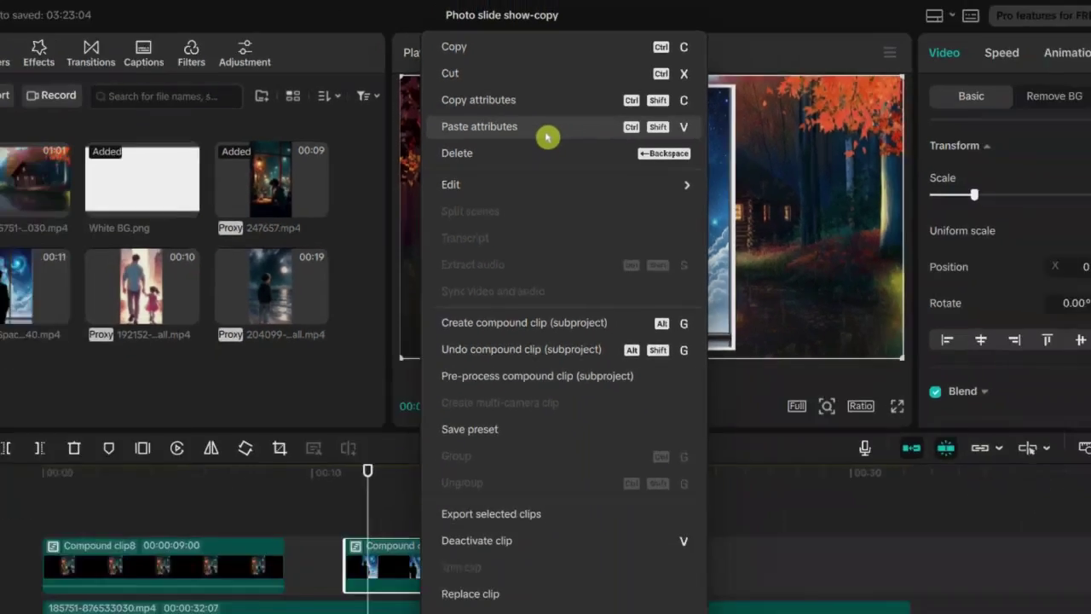
left_click(562, 188)
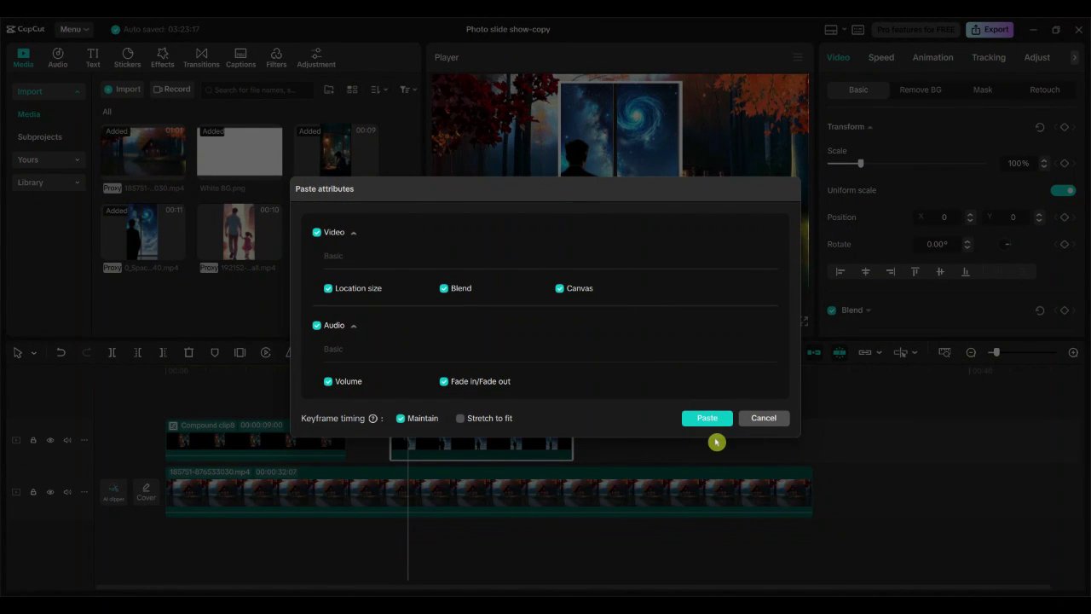
left_click(707, 418)
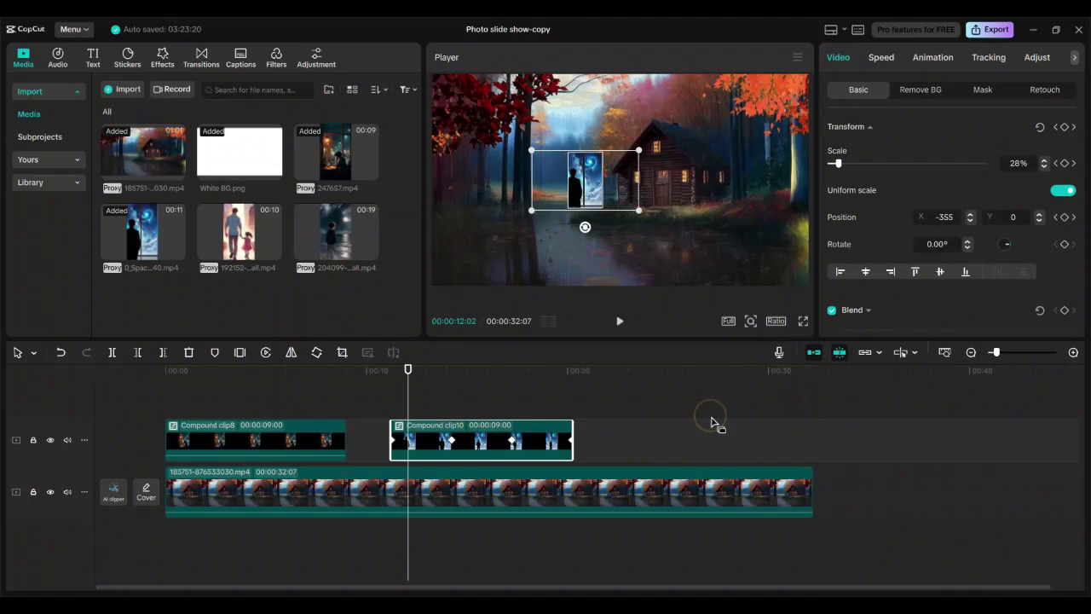
Move Compound clip10 to a new top track at 6 seconds and play back to about 15 seconds.
left_click_drag(409, 375, 533, 372)
left_click(326, 437)
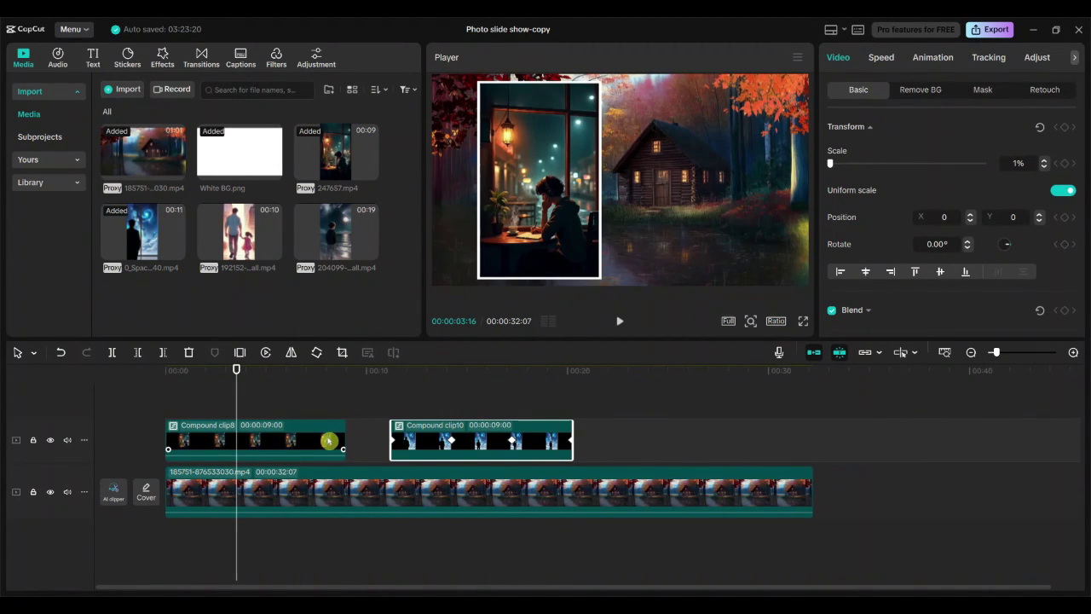
left_click(290, 449)
left_click(289, 379)
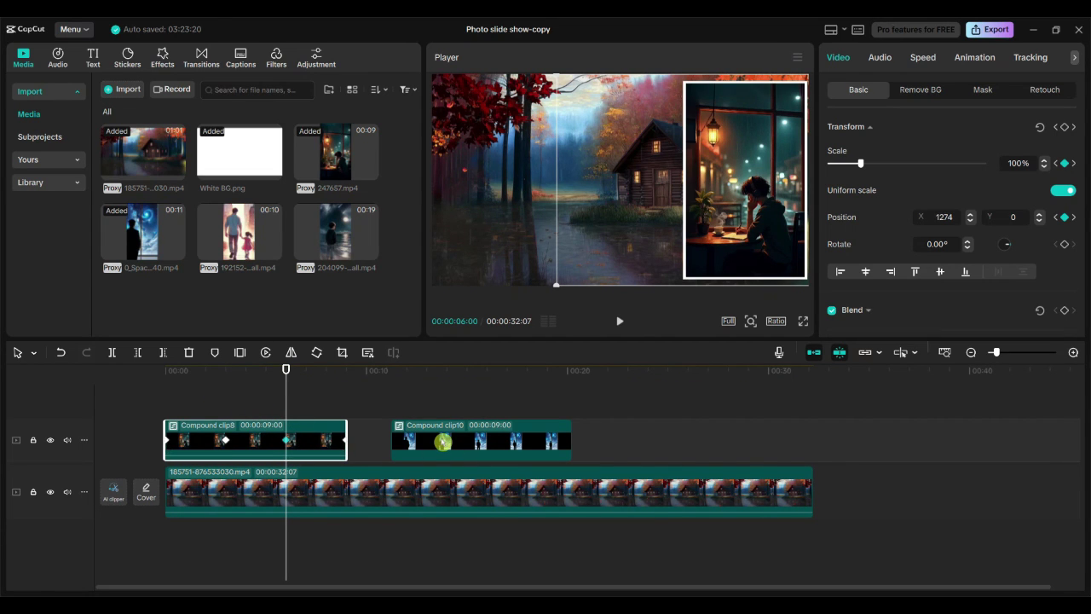
mouse_move(442, 441)
left_mouse_down()
mouse_move(368, 392)
mouse_move(341, 401)
left_mouse_up()
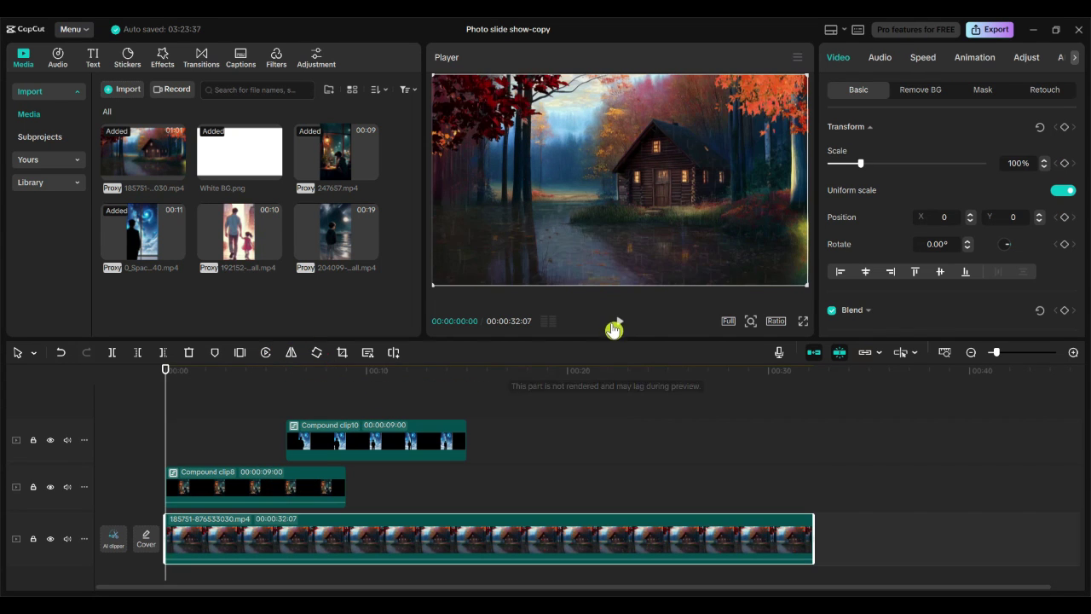
left_click(620, 320)
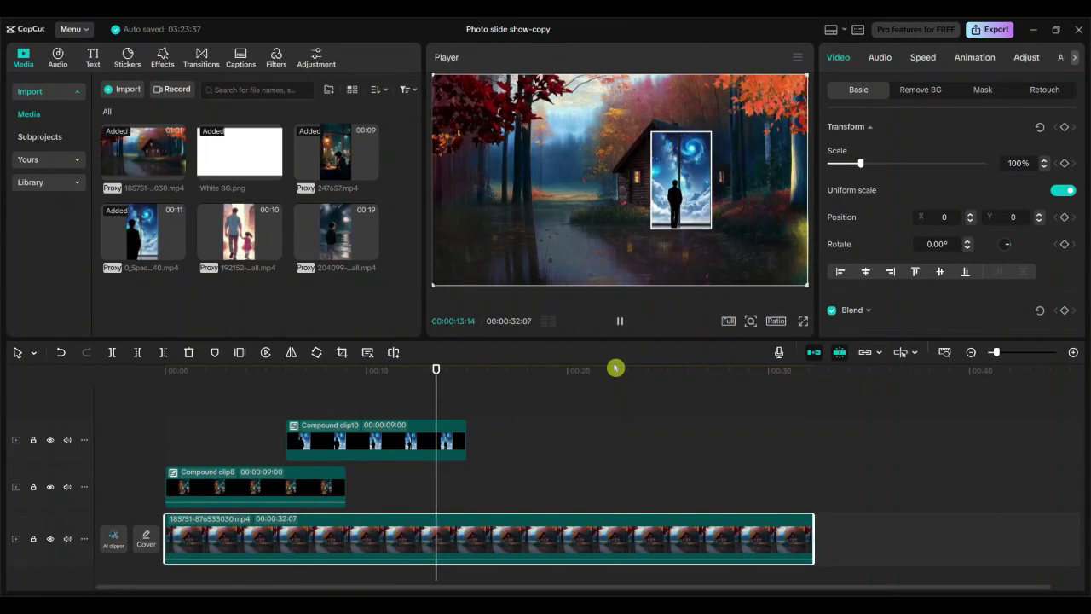
key("space")
Paste a copy of the galaxy and White BG pair at 15 seconds, group it, and paste the animation.
left_click(417, 441)
key("ctrl+c")
key("ctrl+v")
key("alt+shift+g")
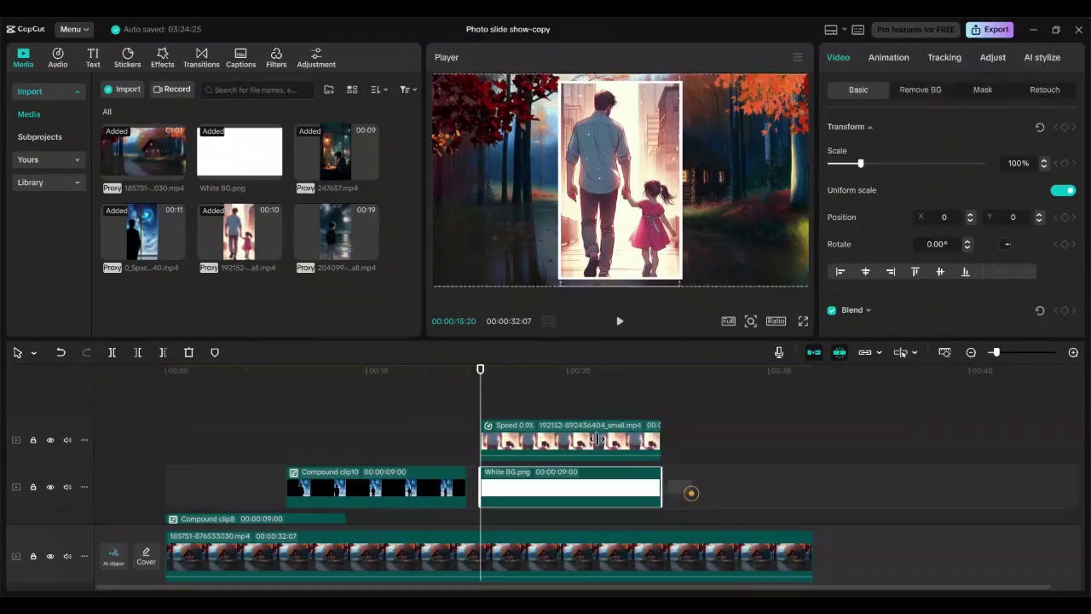
right_click(596, 440)
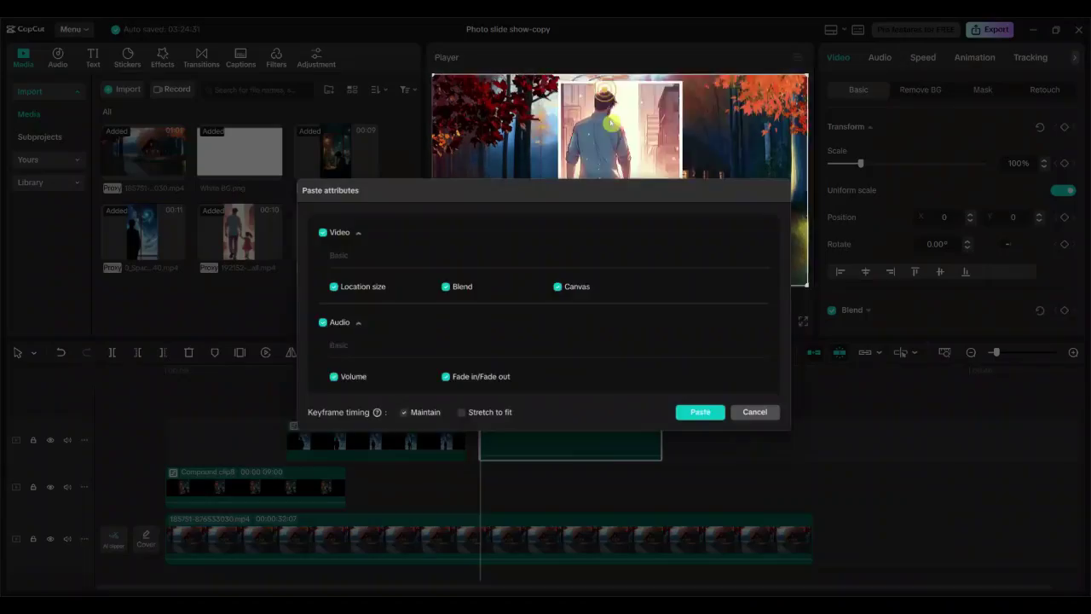
left_click(407, 443)
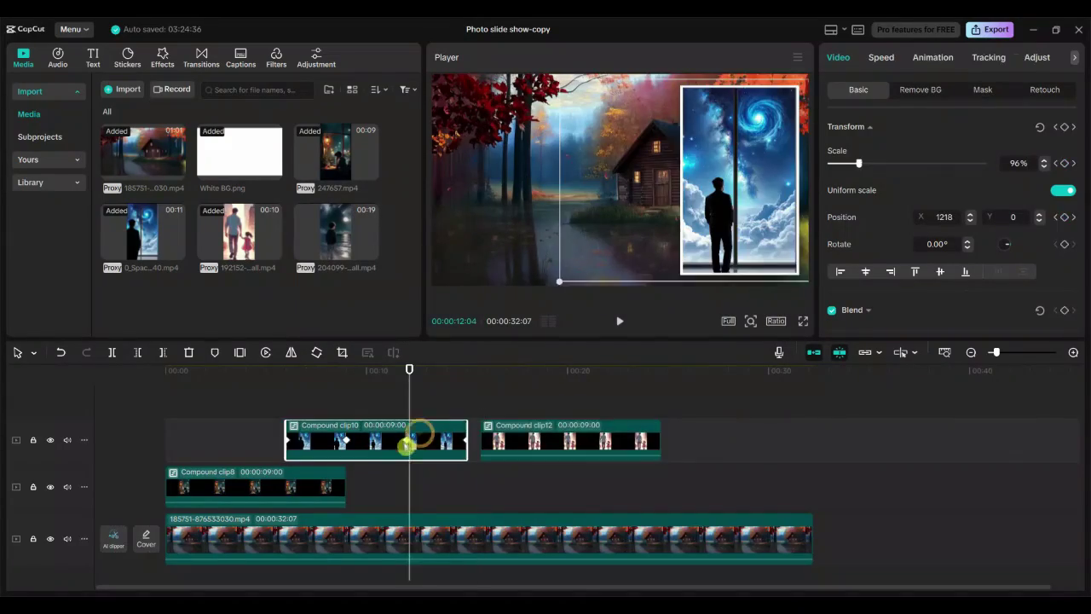
Ungroup Compound clip13, regroup it with the night-beach video as Compound clip14 starting near 18 seconds.
right_click(686, 440)
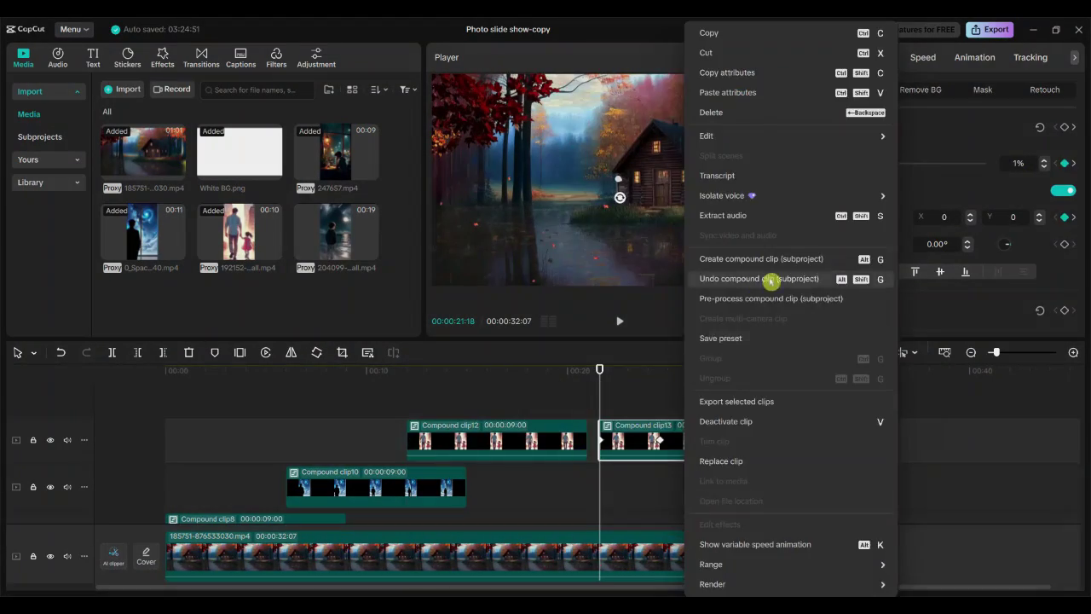
left_click(770, 279)
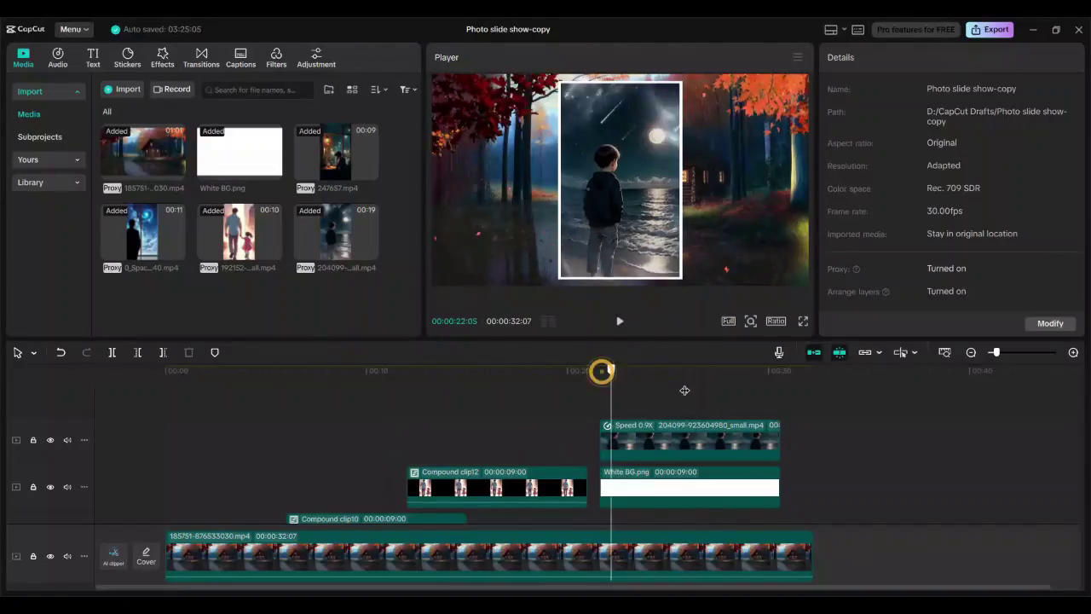
left_click(733, 444)
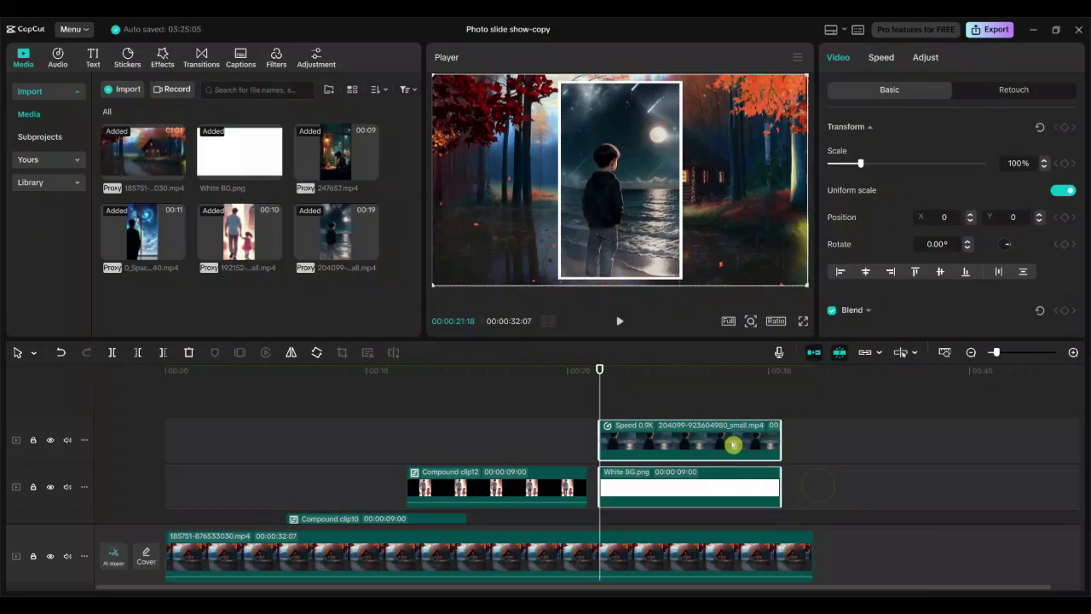
right_click(690, 441)
left_click(730, 253)
left_click_drag(711, 430, 638, 431)
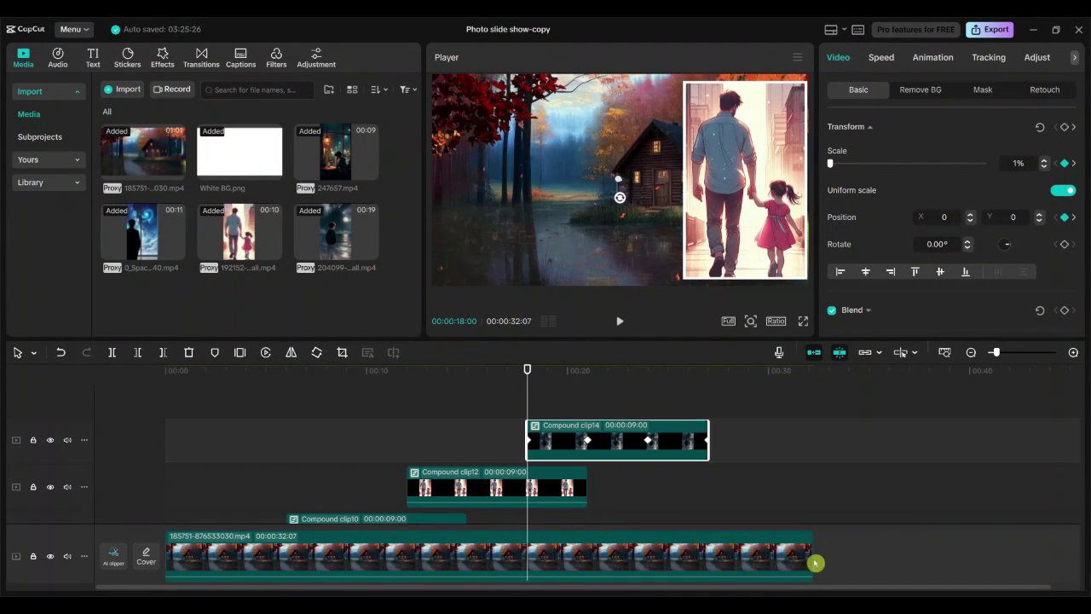
Trim the forest background clip to end at 27 seconds.
left_click_drag(812, 562, 707, 562)
scroll(80, 506, "down", 3)
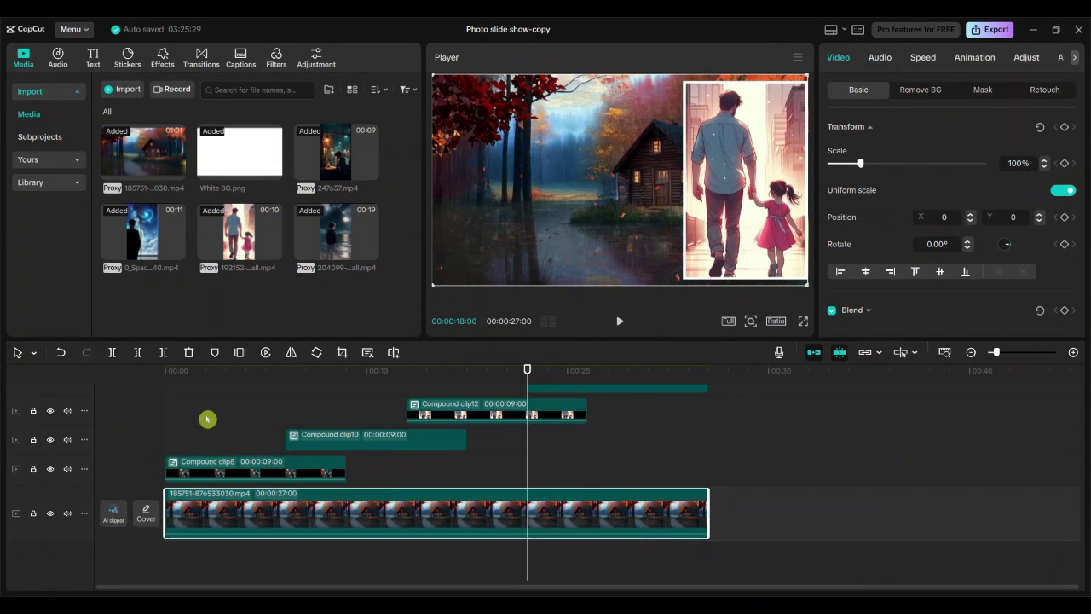
scroll(207, 419, "up", 2)
left_click(366, 477)
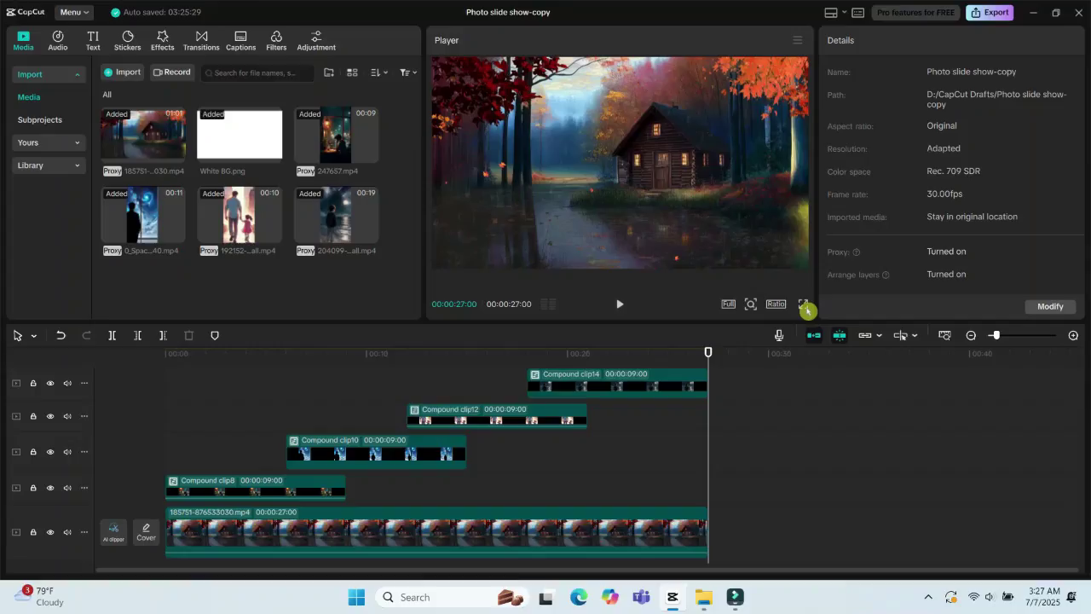
Play the 27-second slideshow from the start in full-screen preview.
left_click(803, 305)
left_click(356, 553)
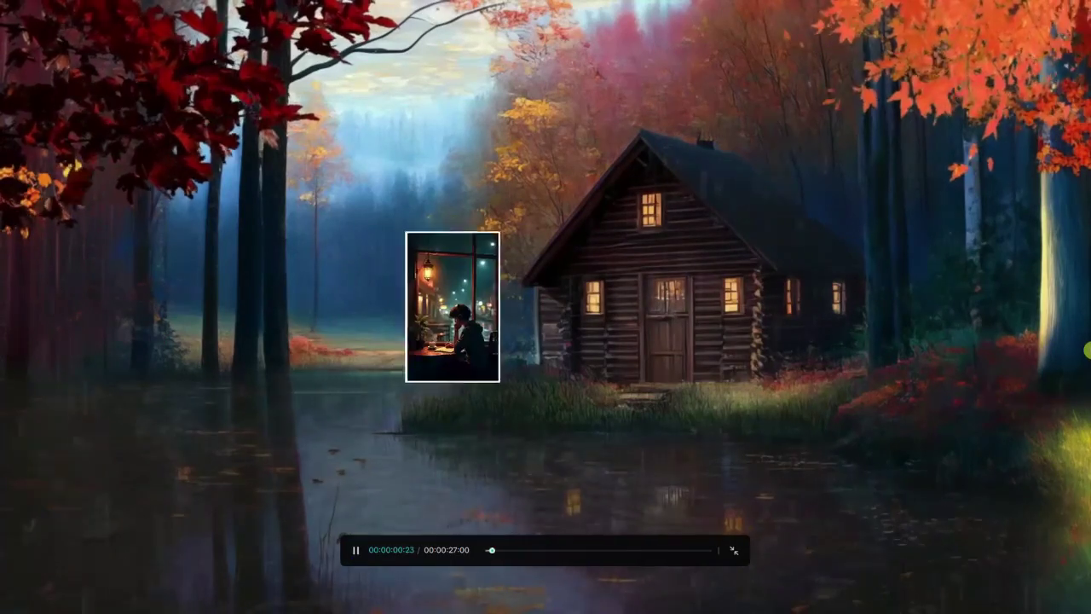